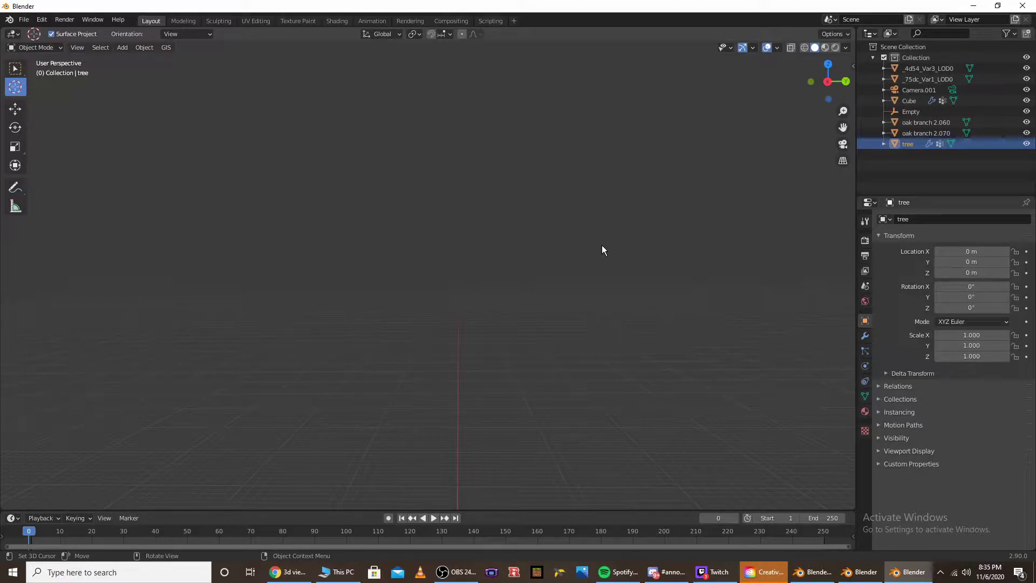
Frame the tree in the viewport and zoom to a front-on view of it
{"action": "middle_click_drag", "start_coordinate": [603, 250], "coordinate": [481, 402]}
{"action": "key", "text": "grave"}
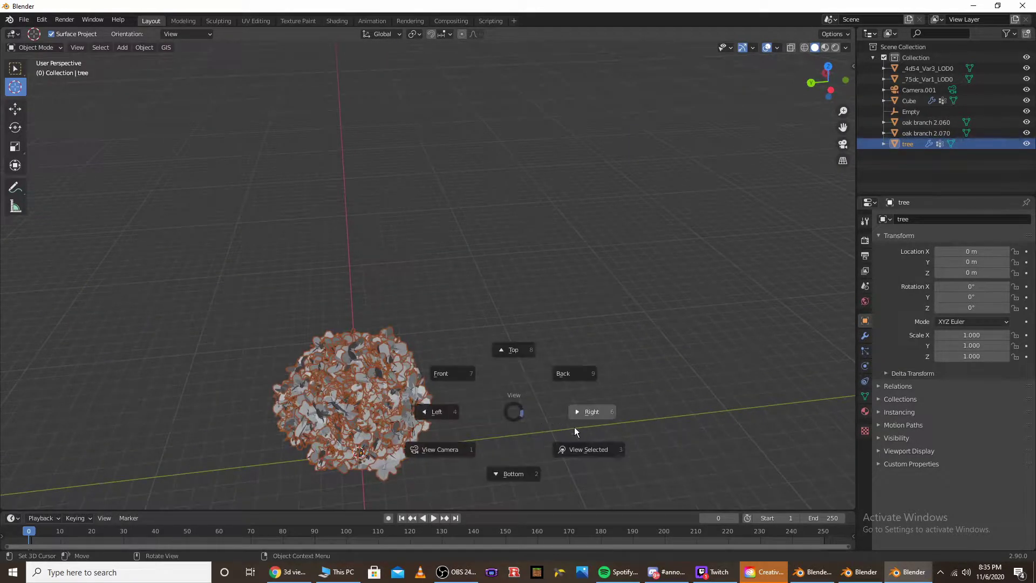
{"action": "left_click", "coordinate": [582, 446]}
{"action": "middle_click_drag", "start_coordinate": [581, 446], "coordinate": [519, 301]}
{"action": "scroll", "coordinate": [555, 325], "scroll_direction": "up", "scroll_amount": 3}
{"action": "scroll", "coordinate": [552, 237], "scroll_direction": "up", "scroll_amount": 2}
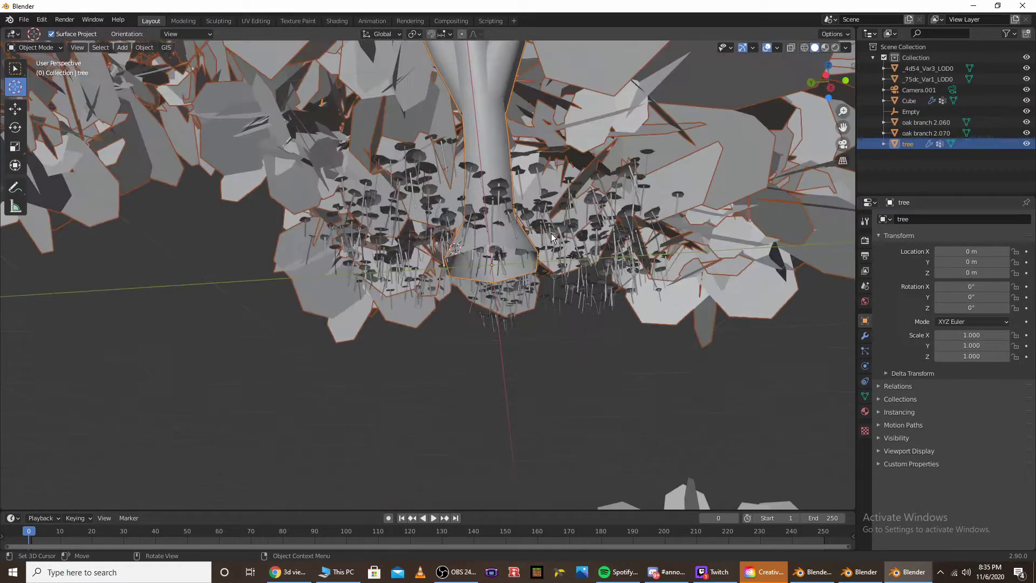
{"action": "scroll", "coordinate": [516, 251], "scroll_direction": "down", "scroll_amount": 2}
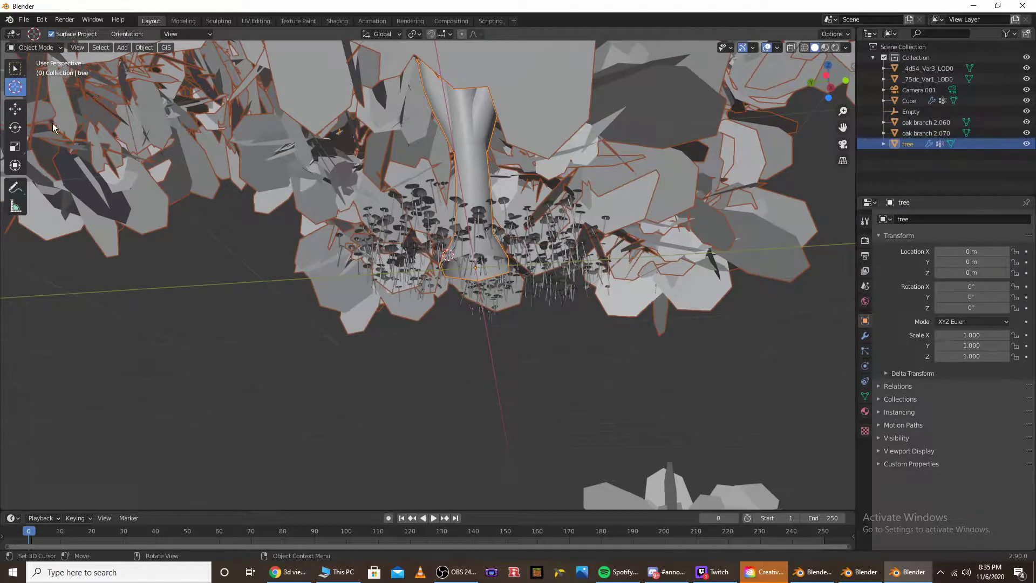
{"action": "scroll", "coordinate": [498, 252], "scroll_direction": "up", "scroll_amount": 3}
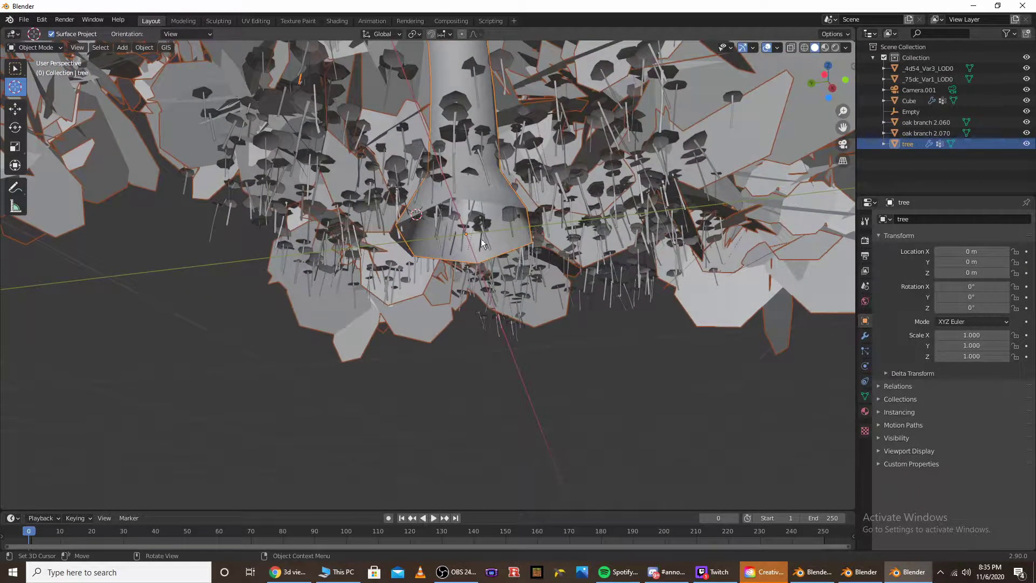
{"action": "scroll", "coordinate": [511, 218], "scroll_direction": "down", "scroll_amount": 3}
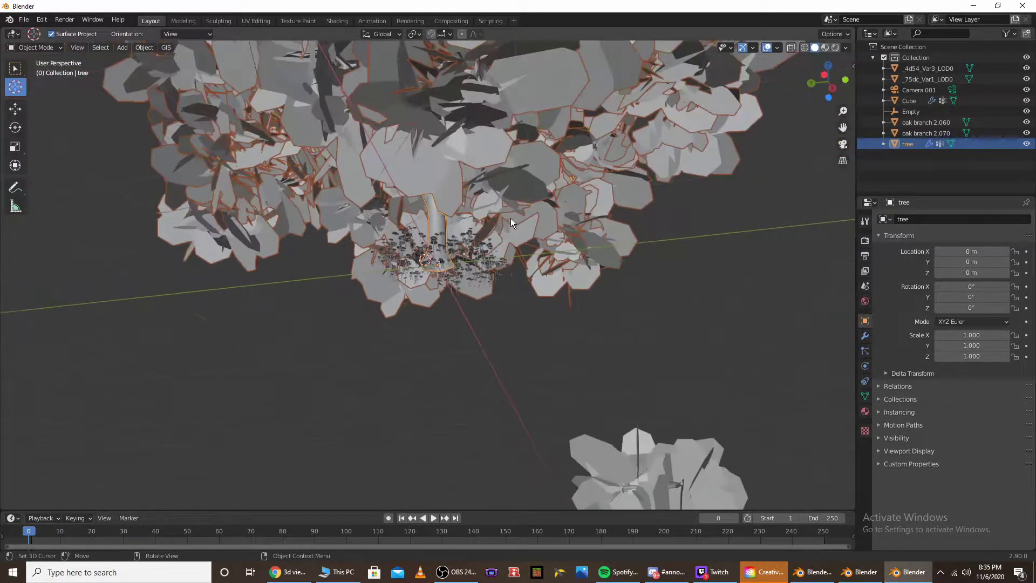
Look up under the canopy and place the 3D cursor at the trunk base
{"action": "mouse_move", "coordinate": [511, 218]}
{"action": "middle_mouse_down"}
{"action": "mouse_move", "coordinate": [523, 273]}
{"action": "mouse_move", "coordinate": [549, 230]}
{"action": "mouse_move", "coordinate": [551, 242]}
{"action": "mouse_move", "coordinate": [450, 260]}
{"action": "mouse_move", "coordinate": [498, 227]}
{"action": "middle_mouse_up"}
{"action": "scroll", "coordinate": [480, 264], "scroll_direction": "down", "scroll_amount": 3}
{"action": "middle_click_drag", "start_coordinate": [481, 263], "coordinate": [487, 269]}
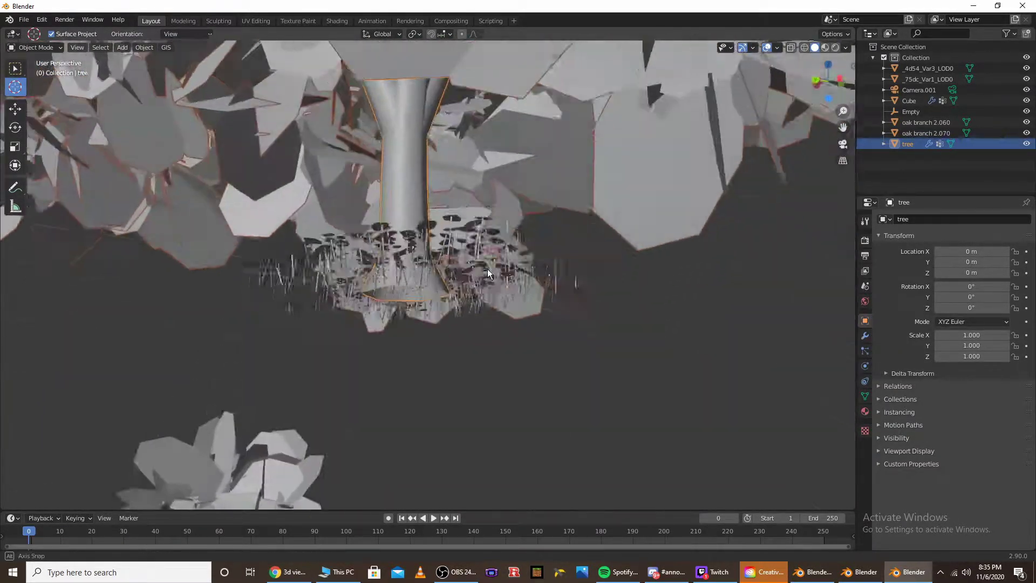
{"action": "scroll", "coordinate": [487, 269], "scroll_direction": "up", "scroll_amount": 2}
{"action": "scroll", "coordinate": [387, 258], "scroll_direction": "up", "scroll_amount": 2}
{"action": "scroll", "coordinate": [387, 258], "scroll_direction": "up", "scroll_amount": 3}
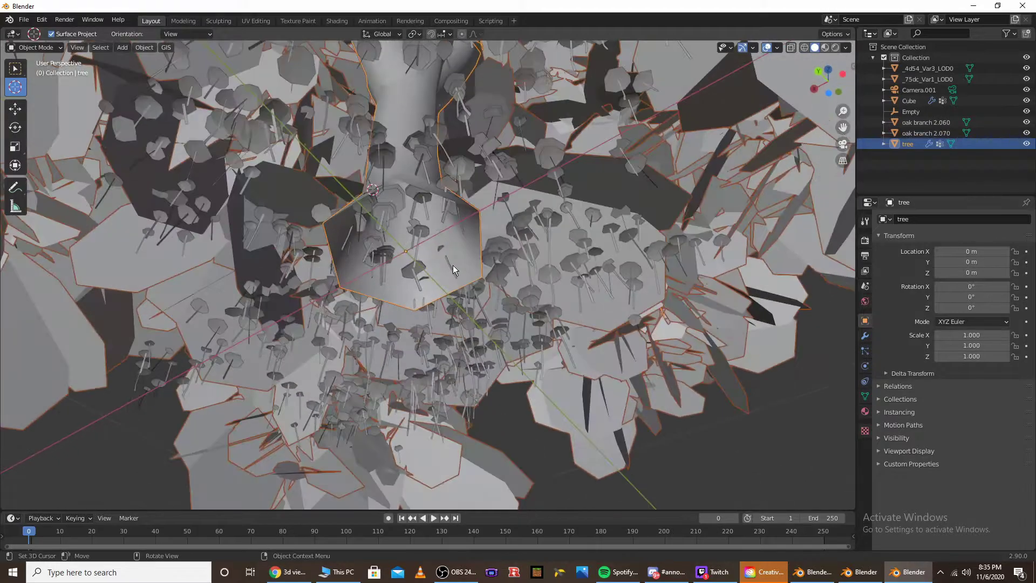
{"action": "left_click", "coordinate": [456, 286]}
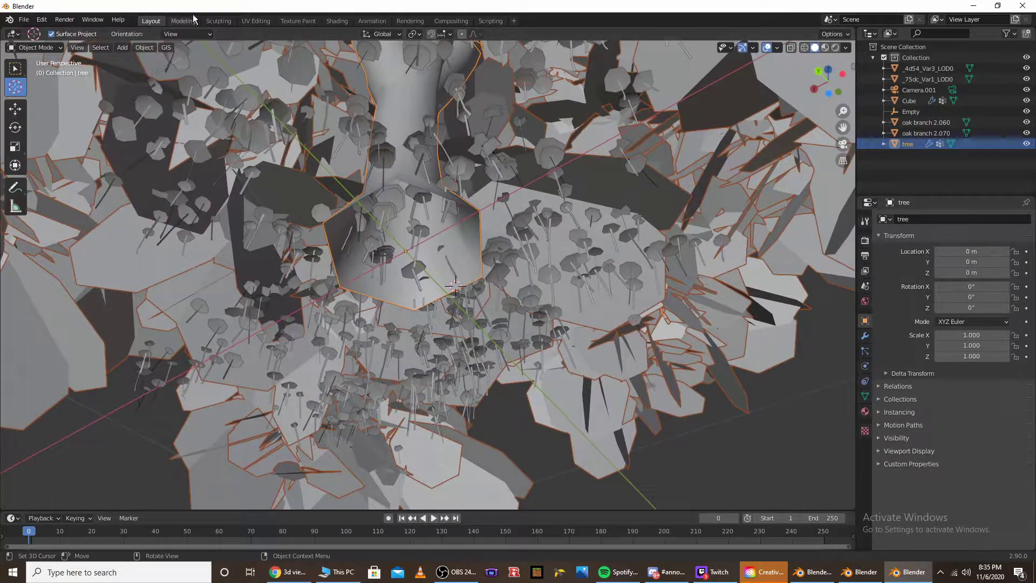
Use Origin to 3D Cursor so the tree's origin sits at -0.0235, -0.148, 0.008 m
{"action": "left_click", "coordinate": [145, 48]}
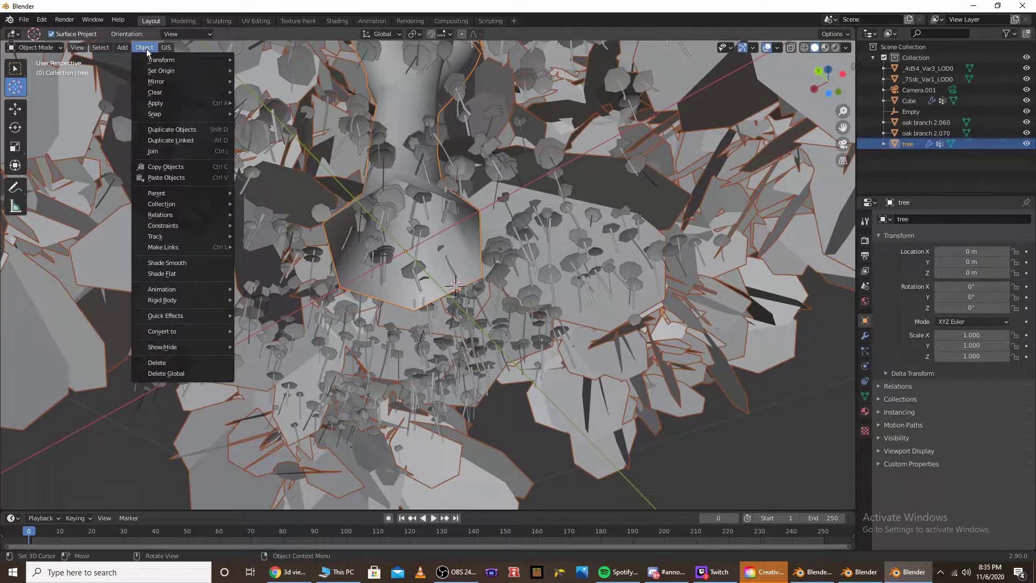
{"action": "mouse_move", "coordinate": [166, 47]}
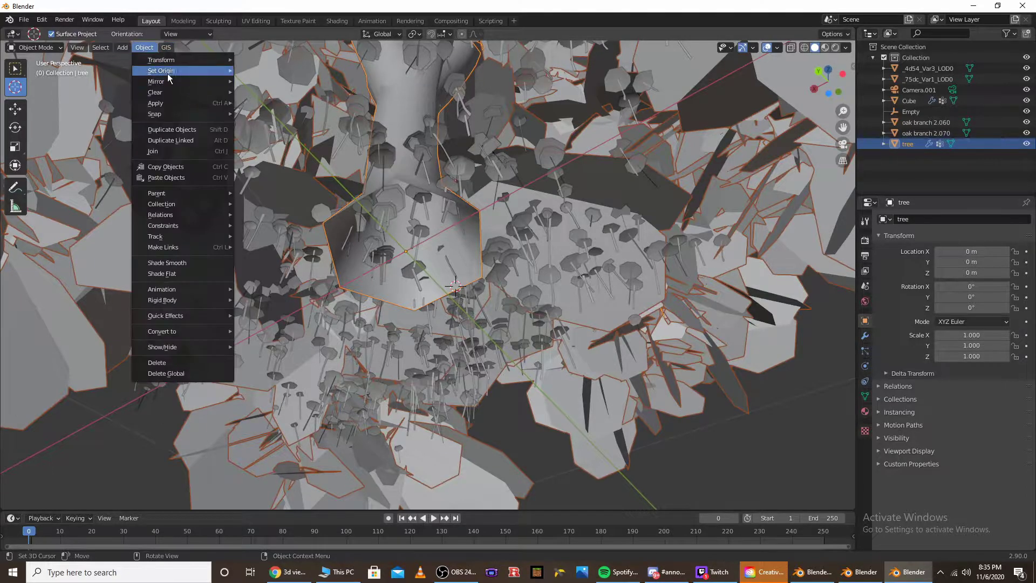
{"action": "mouse_move", "coordinate": [167, 70]}
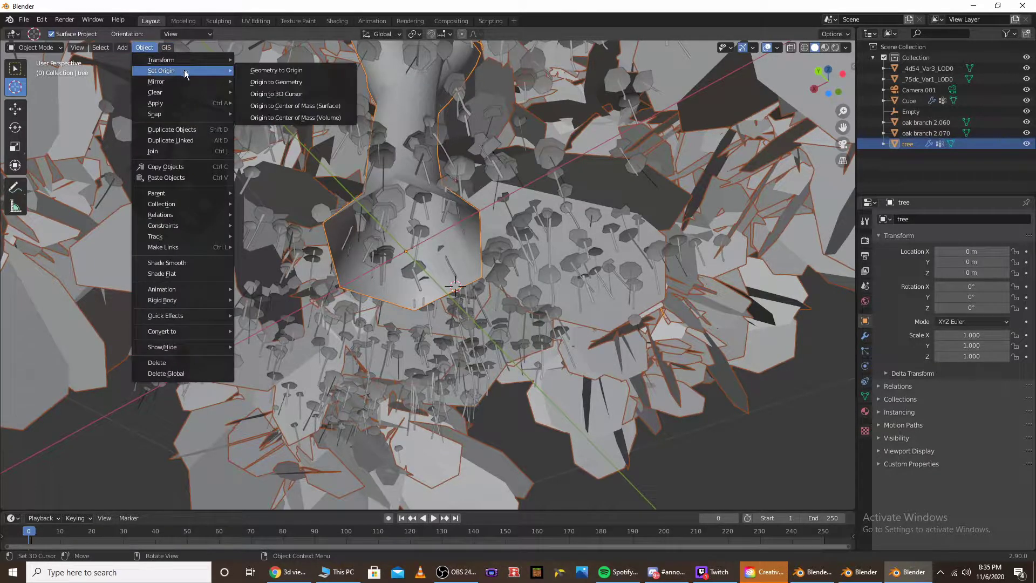
{"action": "left_click", "coordinate": [289, 97]}
{"action": "middle_click_drag", "start_coordinate": [290, 98], "coordinate": [489, 268]}
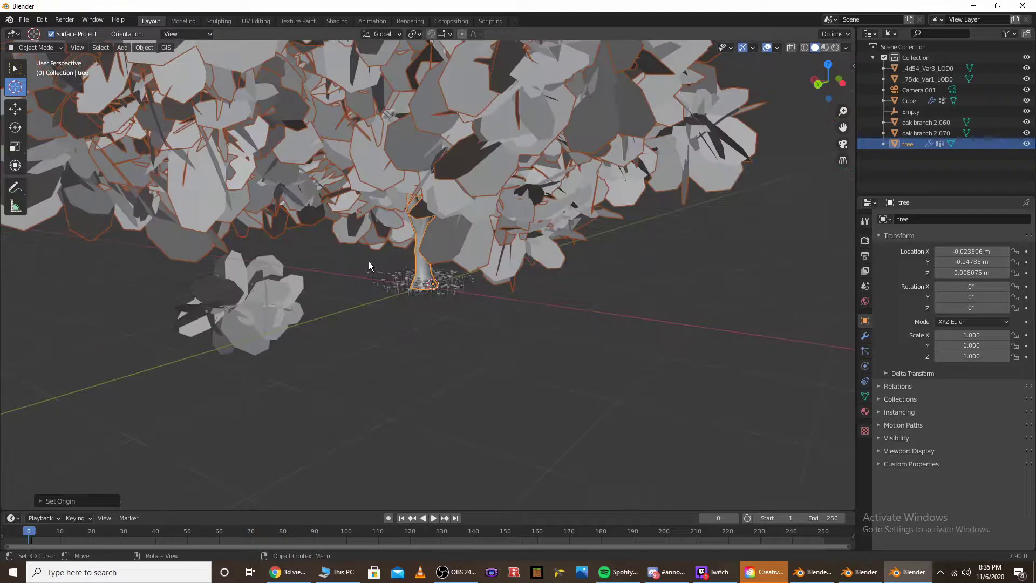
{"action": "scroll", "coordinate": [518, 275], "scroll_direction": "down", "scroll_amount": 5}
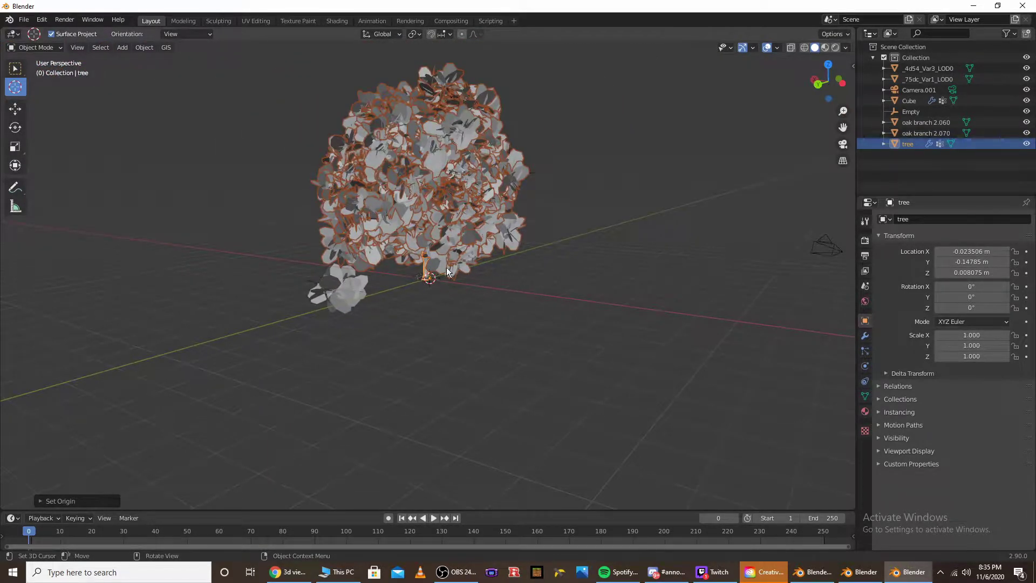
Give the tree a Simple Deform modifier in Bend mode, 45° around the X axis
{"action": "left_click", "coordinate": [865, 336]}
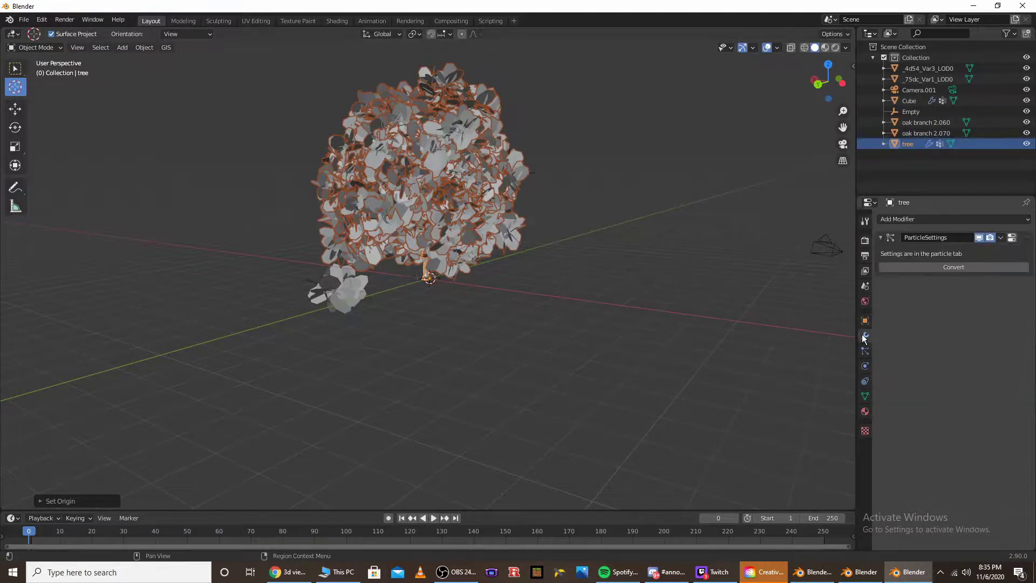
{"action": "left_click", "coordinate": [925, 220]}
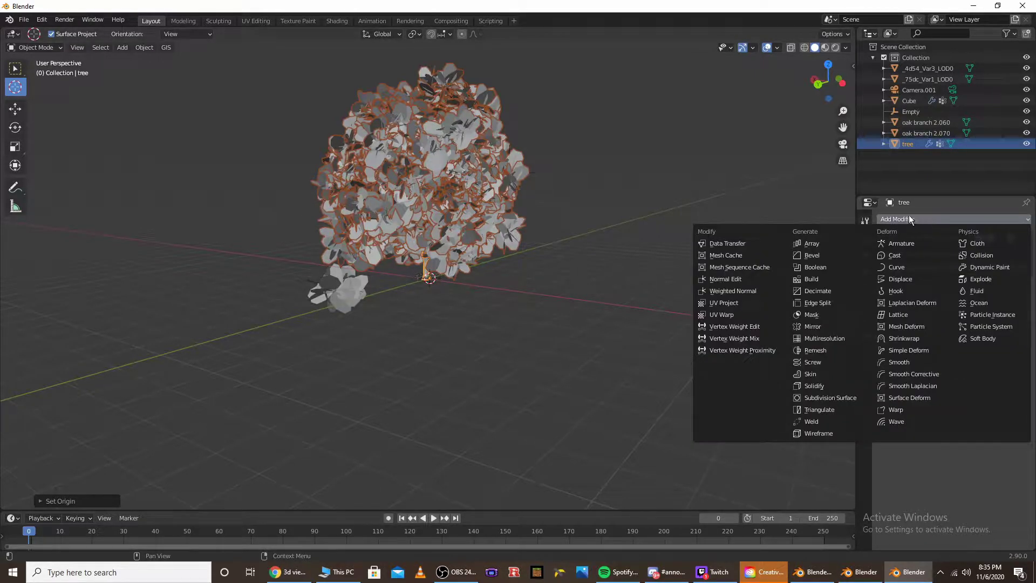
{"action": "left_click", "coordinate": [900, 346]}
{"action": "middle_click_drag", "start_coordinate": [488, 239], "coordinate": [509, 293]}
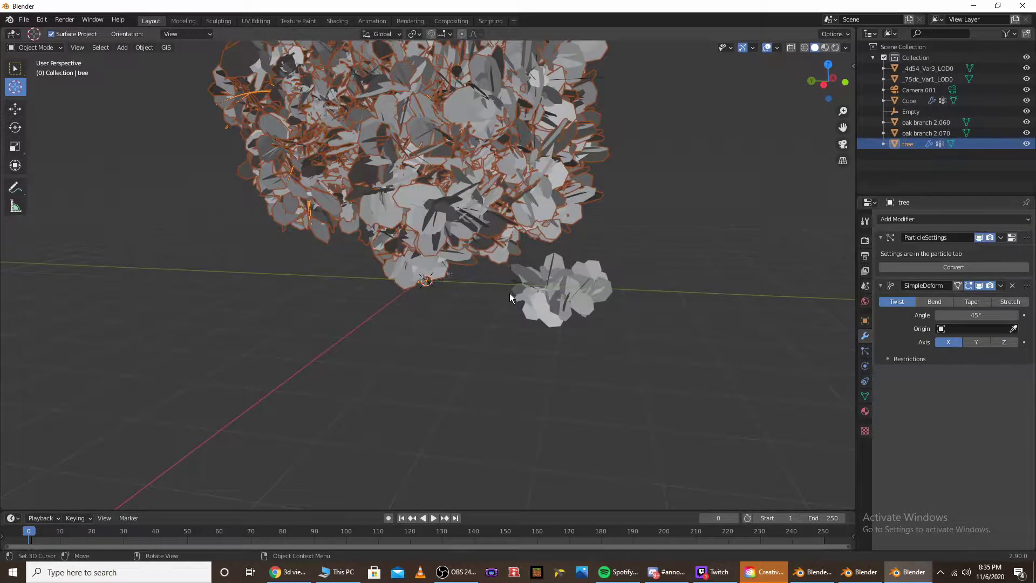
{"action": "left_click", "coordinate": [929, 302]}
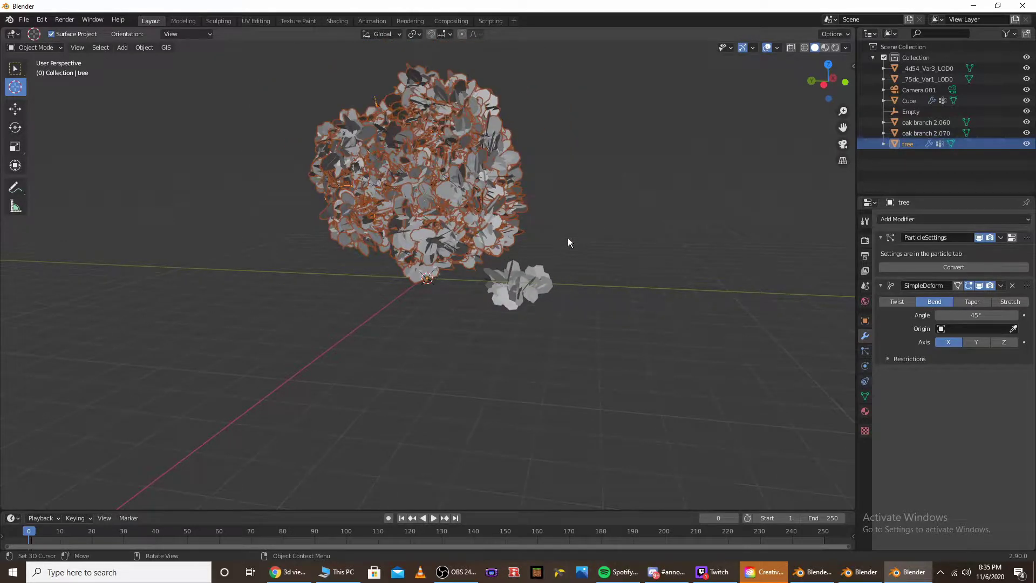
{"action": "scroll", "coordinate": [568, 237], "scroll_direction": "up", "scroll_amount": 3}
{"action": "middle_click_drag", "start_coordinate": [543, 334], "coordinate": [544, 301]}
{"action": "scroll", "coordinate": [544, 302], "scroll_direction": "down", "scroll_amount": 5}
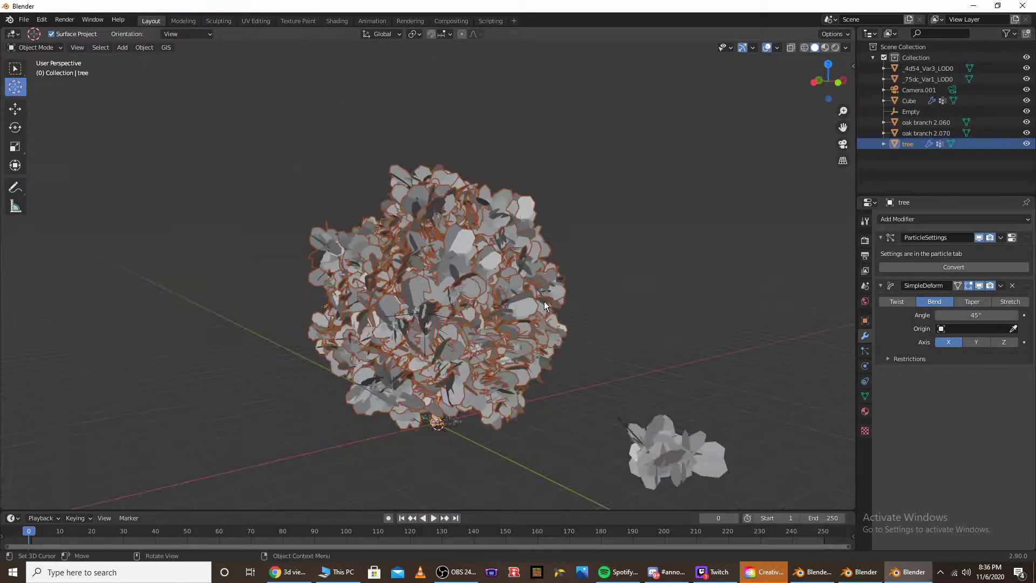
Move the ParticleSettings modifier to last so Simple Deform sits above it
{"action": "left_click", "coordinate": [1002, 237]}
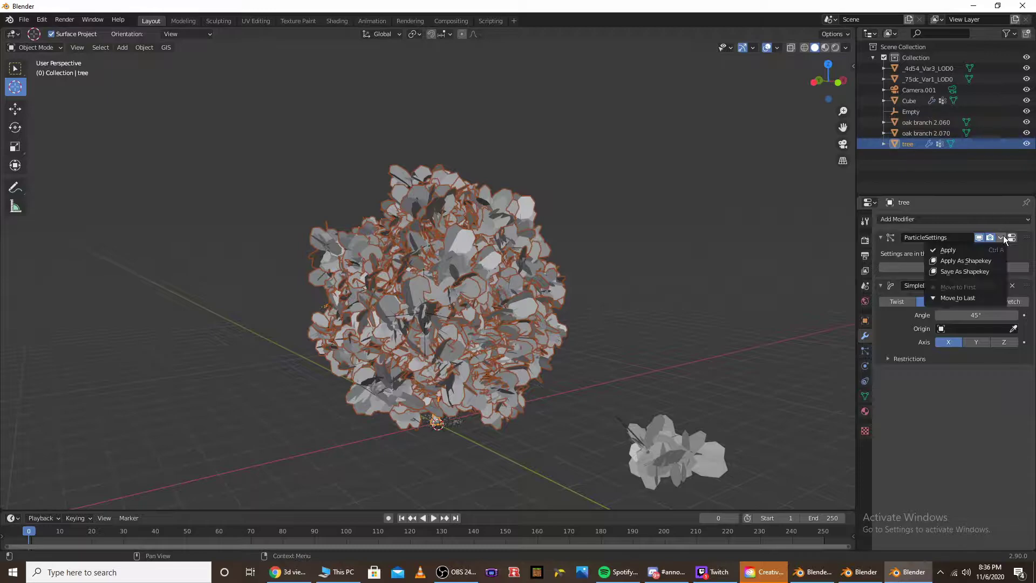
{"action": "left_click", "coordinate": [953, 298]}
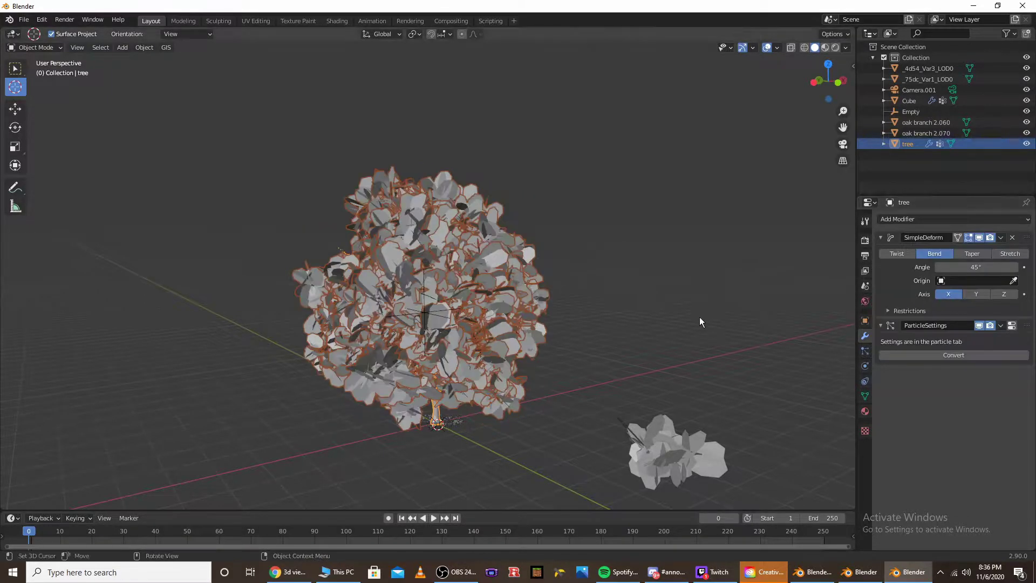
{"action": "middle_click_drag", "start_coordinate": [561, 286], "coordinate": [542, 281]}
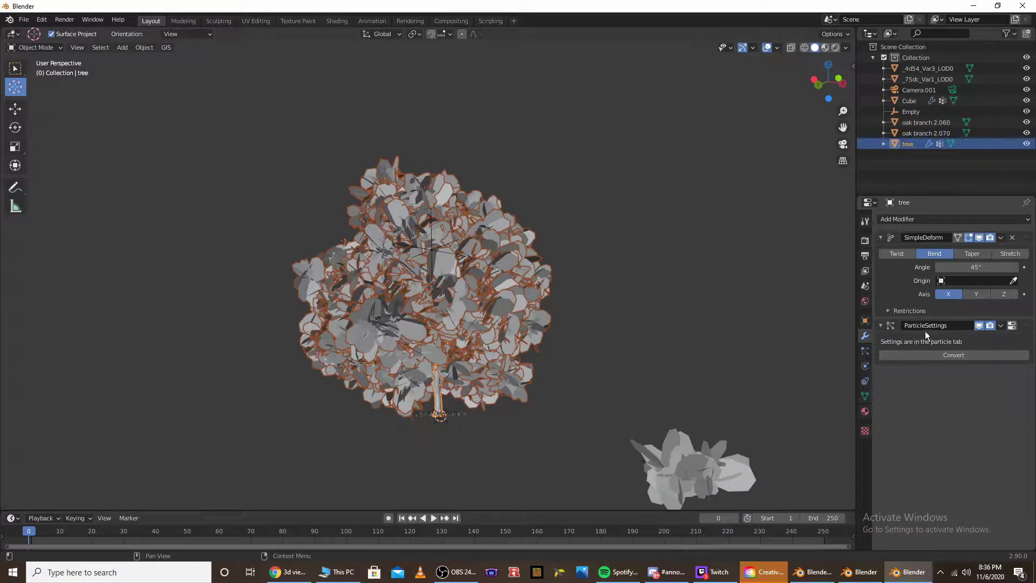
{"action": "middle_click_drag", "start_coordinate": [551, 318], "coordinate": [607, 302]}
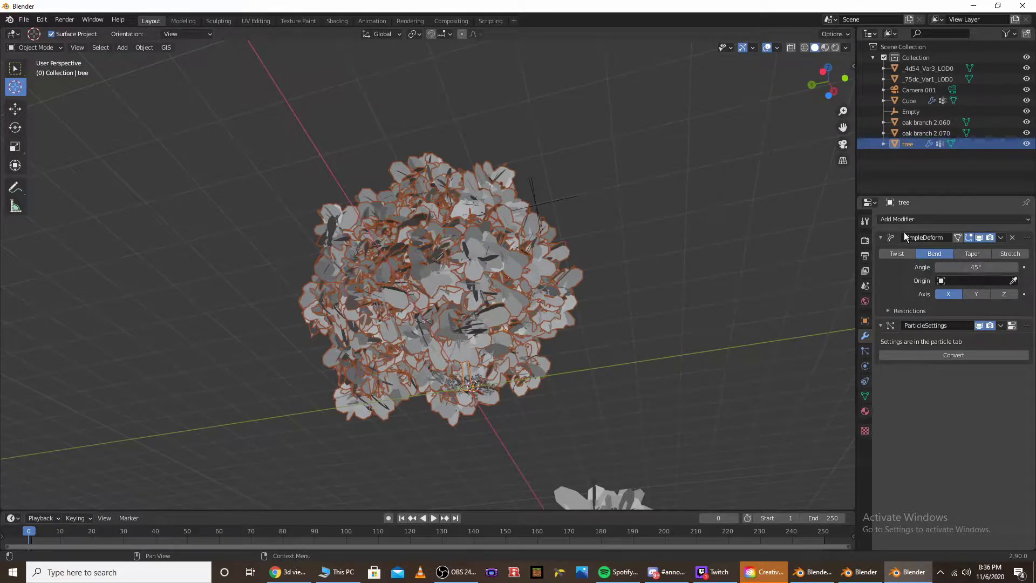
Keyframe the Simple Deform bend angle at 45° on frames 0 and 250
{"action": "left_click_drag", "start_coordinate": [480, 511], "coordinate": [518, 348]}
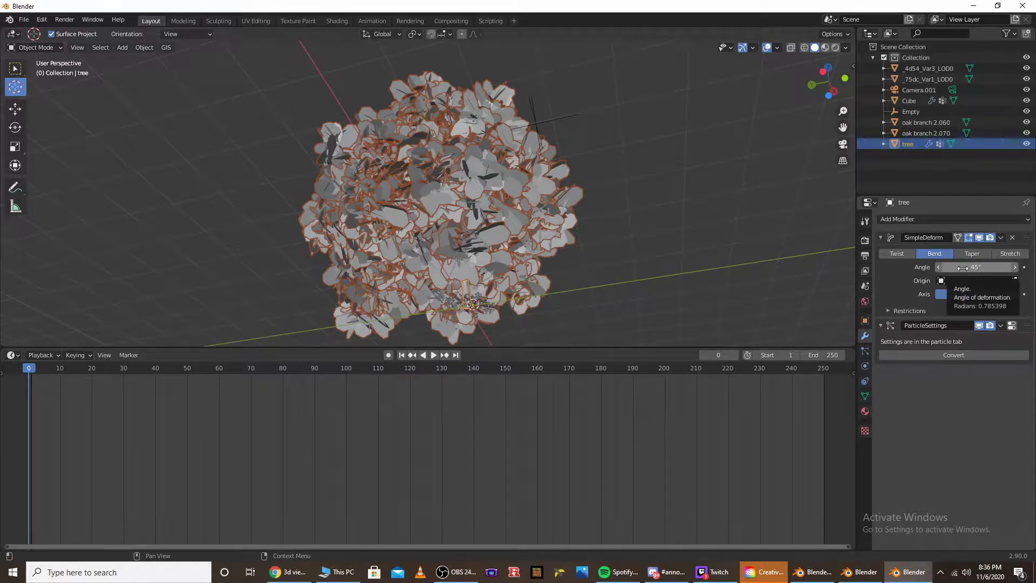
{"action": "key", "text": "i"}
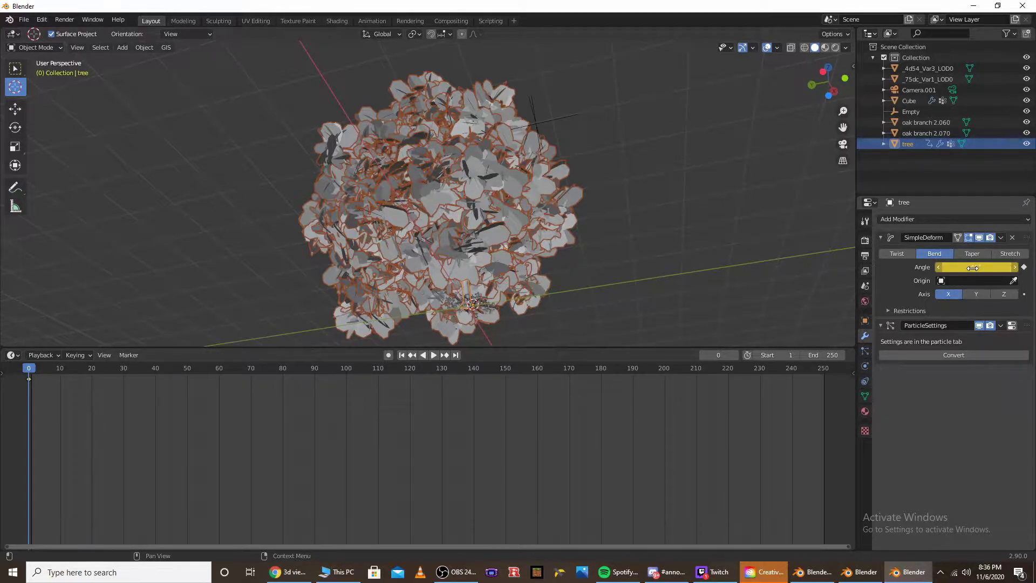
{"action": "left_click_drag", "start_coordinate": [47, 379], "coordinate": [824, 399]}
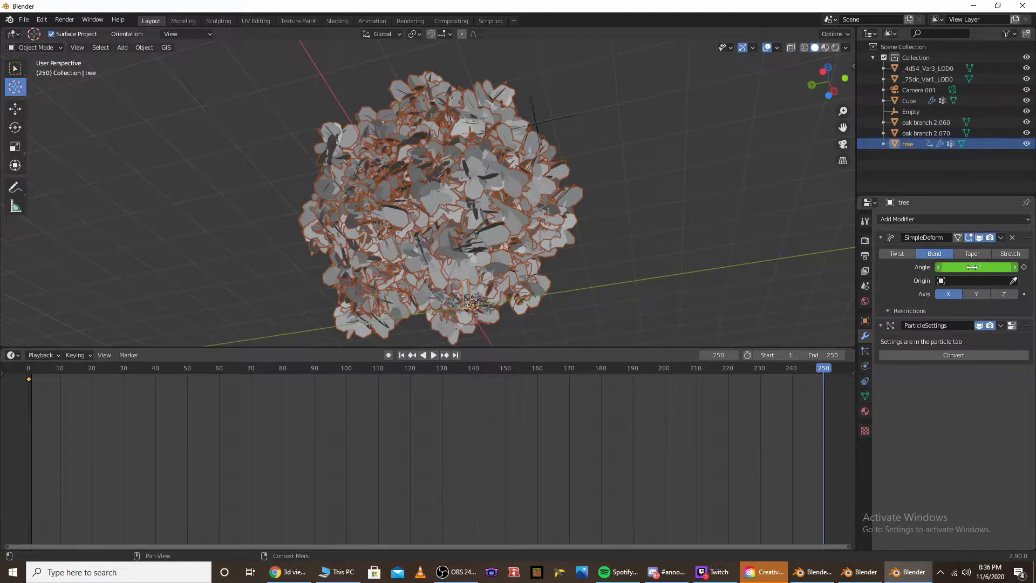
{"action": "key", "text": "i"}
{"action": "left_click_drag", "start_coordinate": [606, 349], "coordinate": [605, 469]}
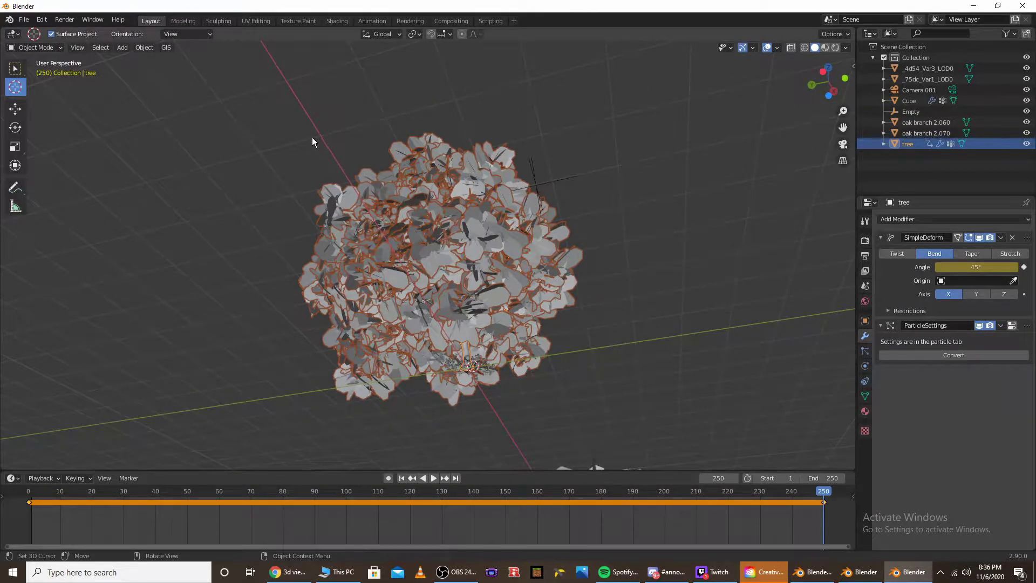
Show the Animation workspace with a Graph Editor and the tree's Modifier properties tab
{"action": "left_click", "coordinate": [372, 21]}
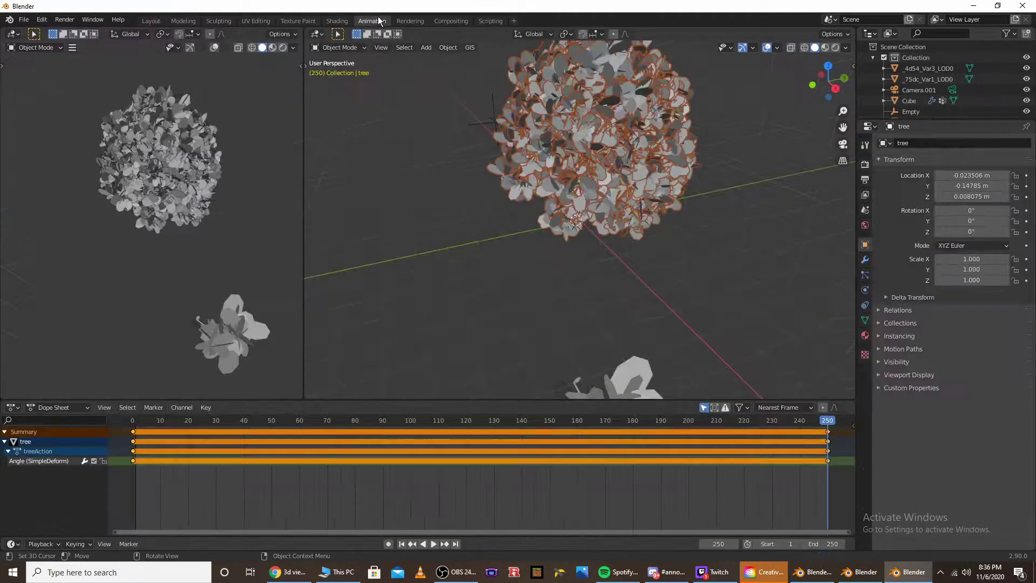
{"action": "left_click", "coordinate": [17, 409]}
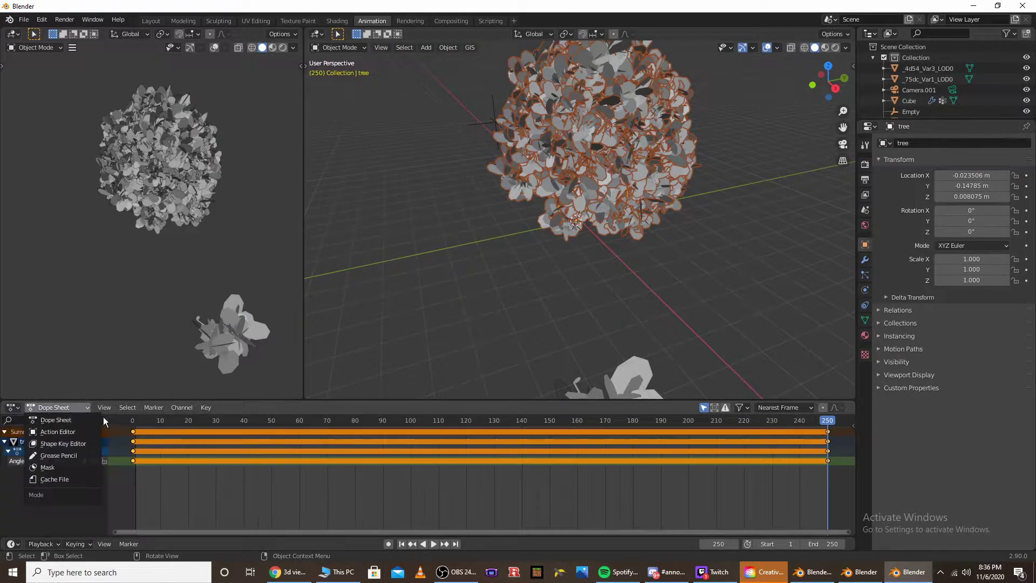
{"action": "left_click", "coordinate": [12, 409]}
{"action": "left_click", "coordinate": [150, 472]}
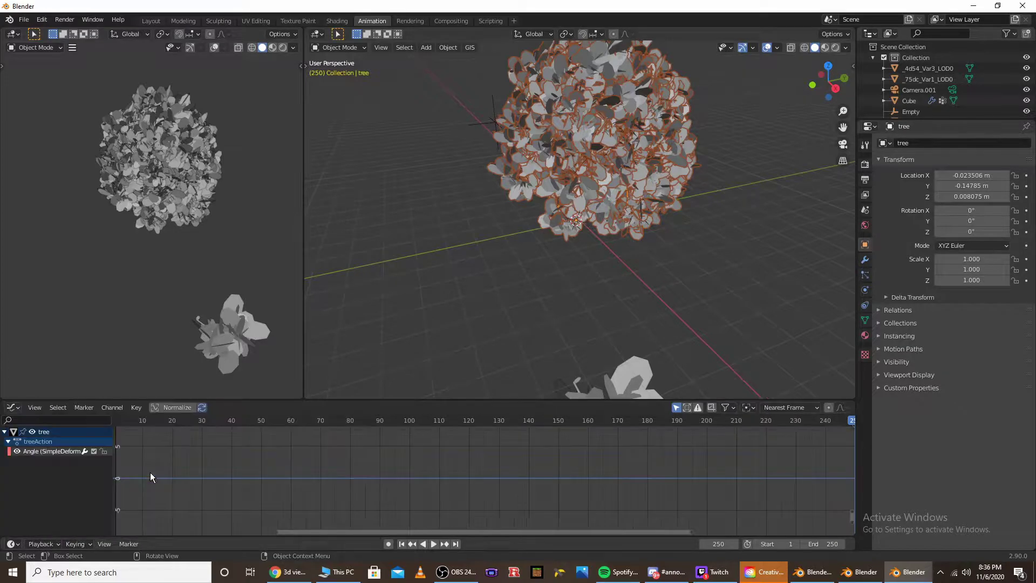
{"action": "scroll", "coordinate": [425, 441], "scroll_direction": "down", "scroll_amount": 2}
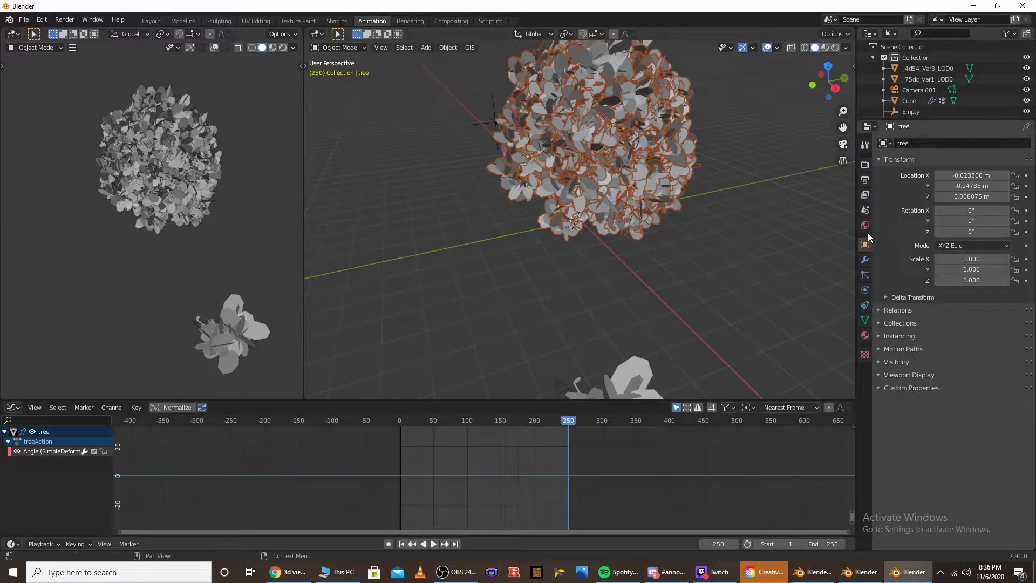
{"action": "left_click", "coordinate": [866, 260]}
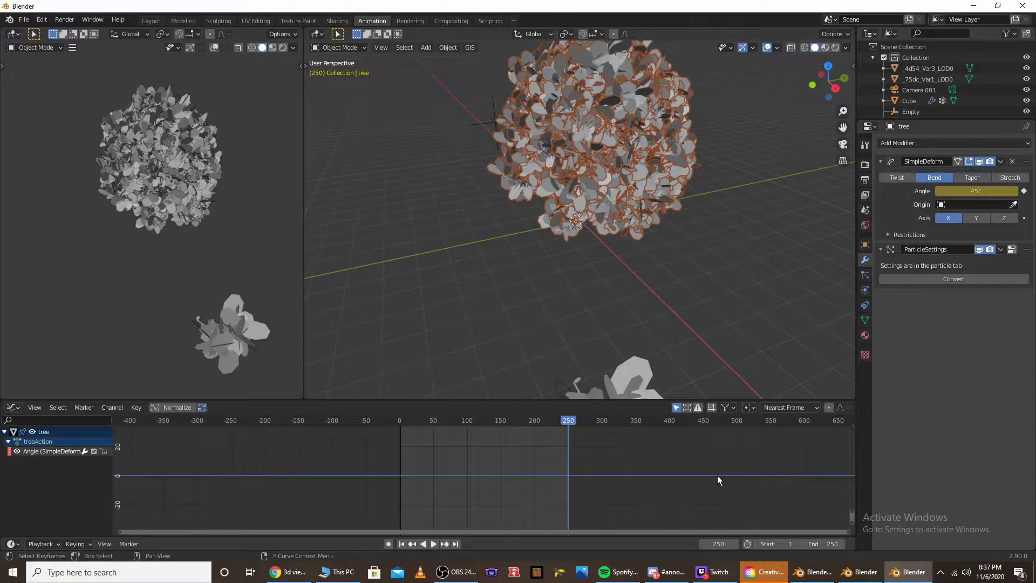
Add a Noise F-curve modifier to the bend-angle curve in the Graph Editor sidebar
{"action": "key", "text": "n"}
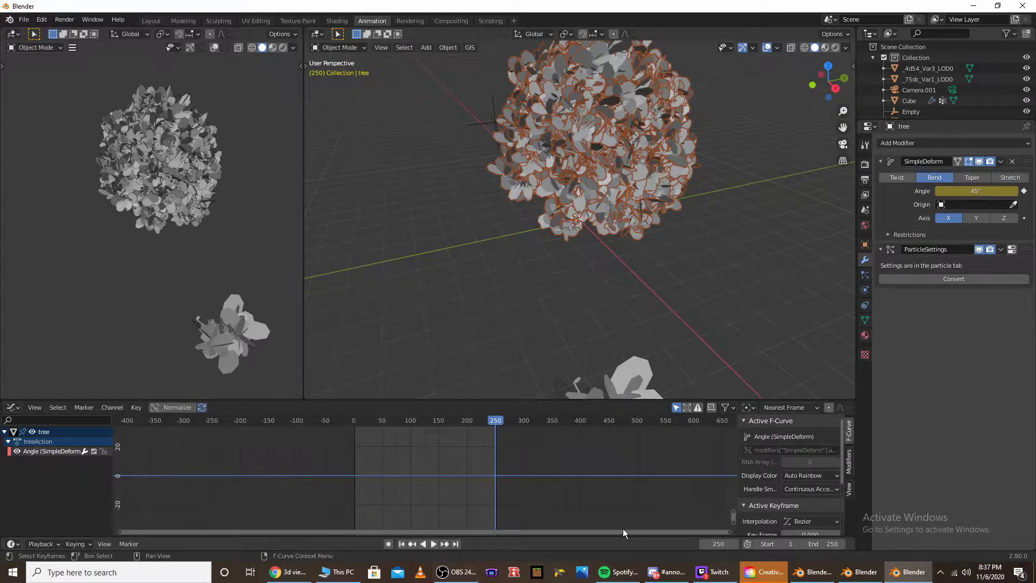
{"action": "left_click", "coordinate": [850, 461]}
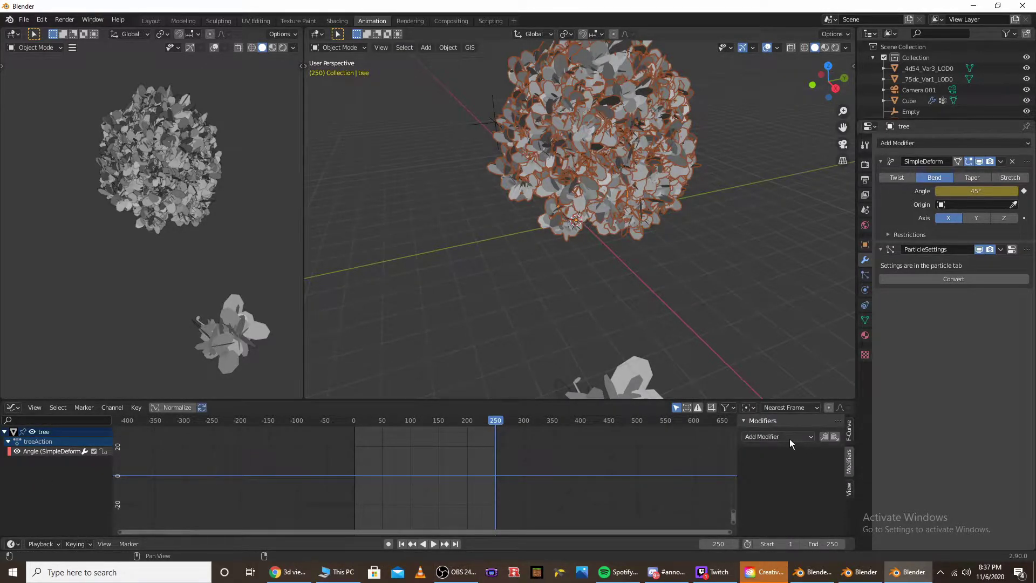
{"action": "left_click", "coordinate": [777, 436]}
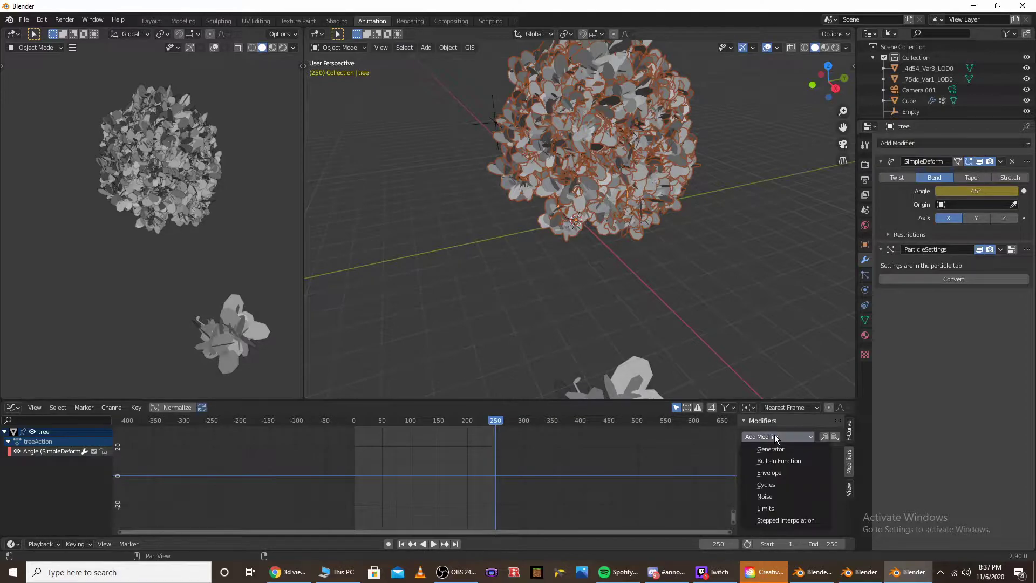
{"action": "left_click", "coordinate": [766, 496]}
{"action": "middle_click_drag", "start_coordinate": [426, 458], "coordinate": [414, 523]}
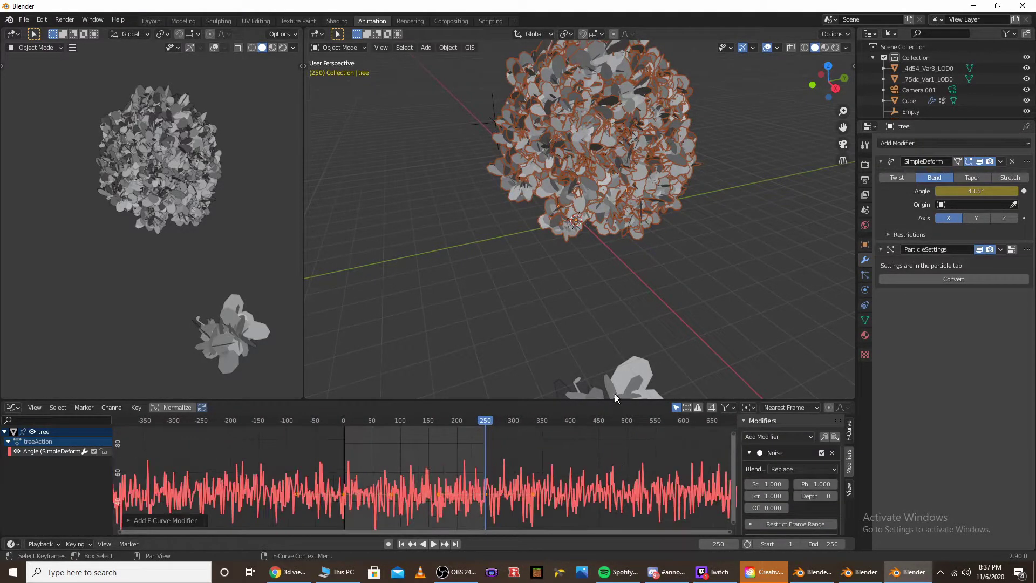
Play the animation from frame 5 to preview the jittering tree
{"action": "left_click_drag", "start_coordinate": [487, 421], "coordinate": [349, 448]}
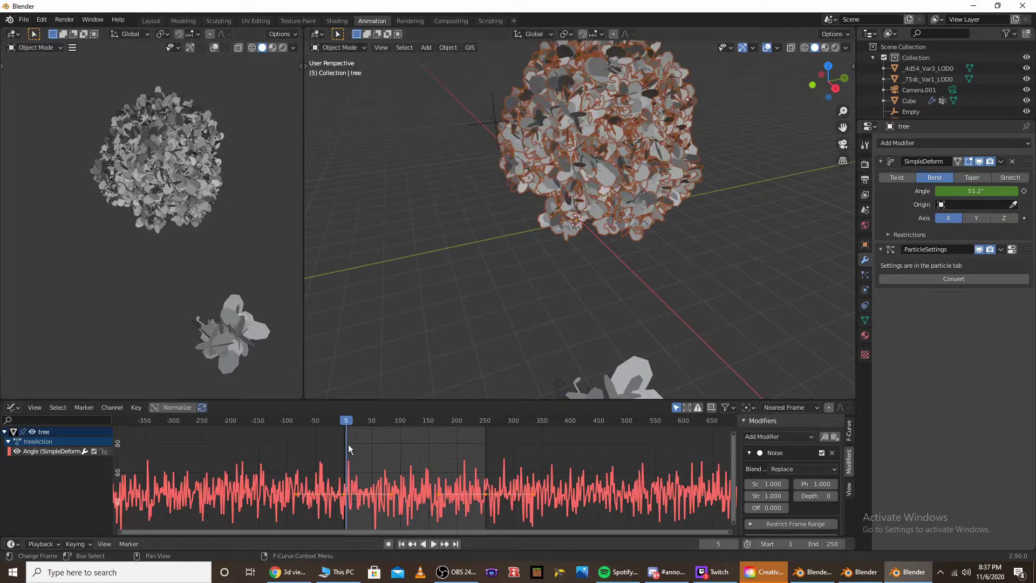
{"action": "key", "text": "space"}
{"action": "middle_click_drag", "start_coordinate": [688, 273], "coordinate": [646, 229]}
{"action": "scroll", "coordinate": [647, 229], "scroll_direction": "up", "scroll_amount": 5}
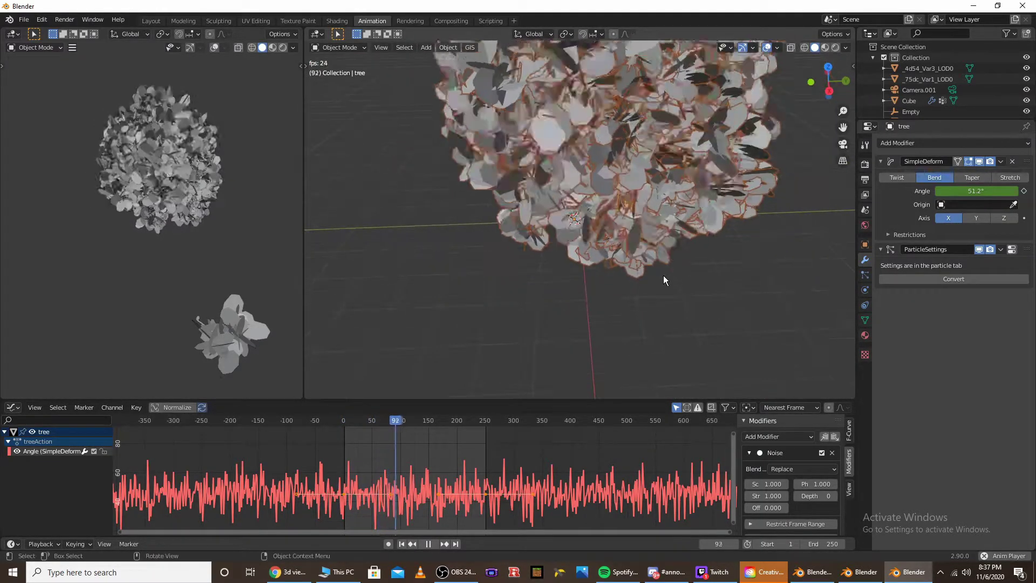
{"action": "key", "text": "space"}
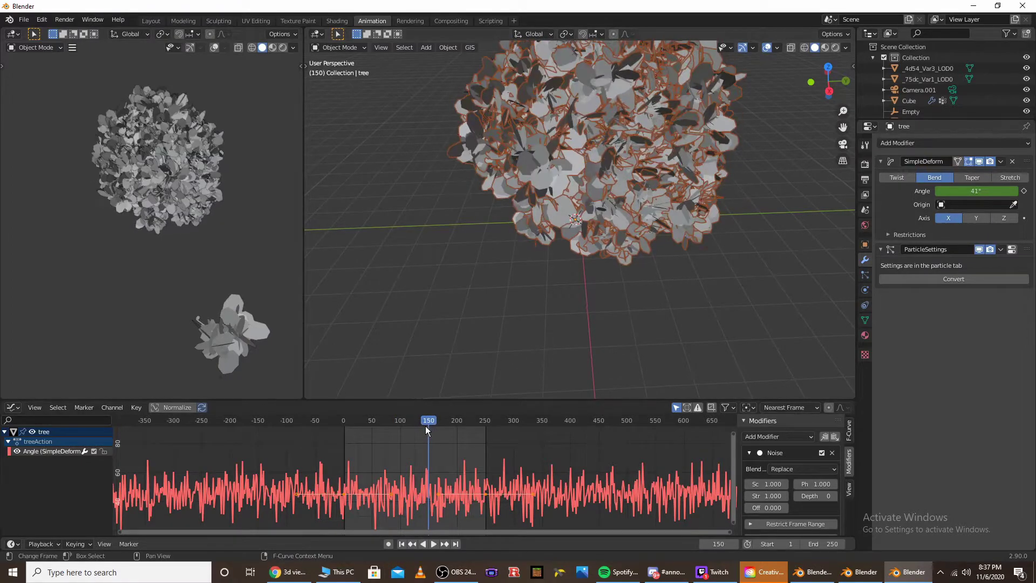
{"action": "left_click_drag", "start_coordinate": [426, 426], "coordinate": [344, 432]}
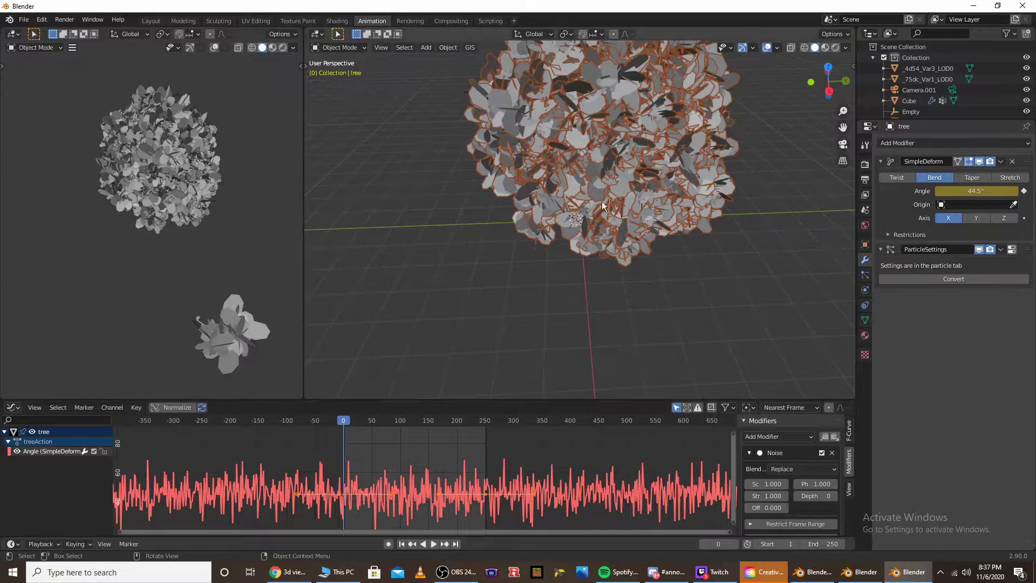
{"action": "scroll", "coordinate": [657, 252], "scroll_direction": "down", "scroll_amount": 5}
{"action": "middle_click_drag", "start_coordinate": [656, 251], "coordinate": [644, 205]}
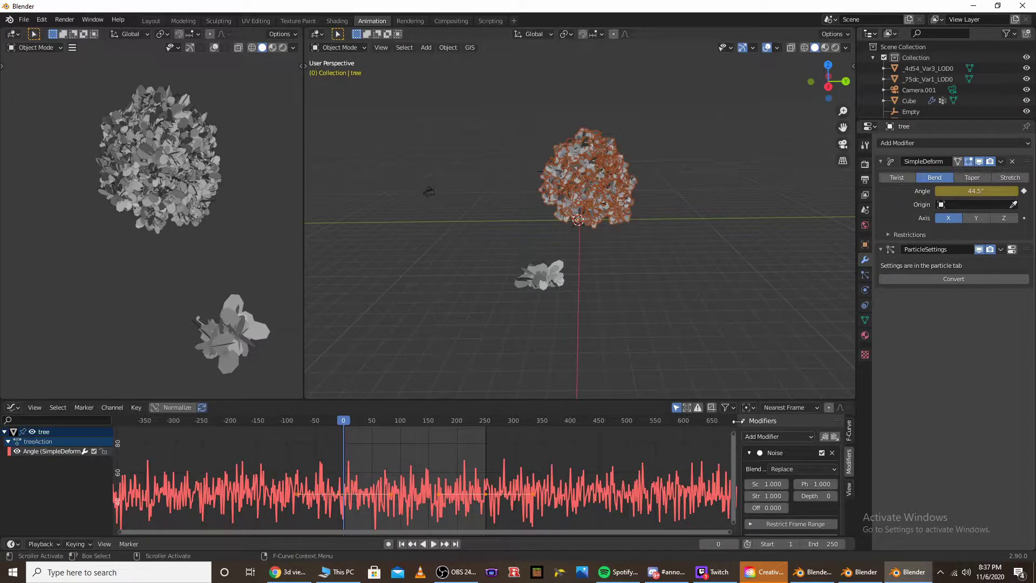
Raise the Noise strength to 7.4 and stretch its scale to 74.9, previewing playback
{"action": "left_click_drag", "start_coordinate": [737, 421], "coordinate": [672, 421]}
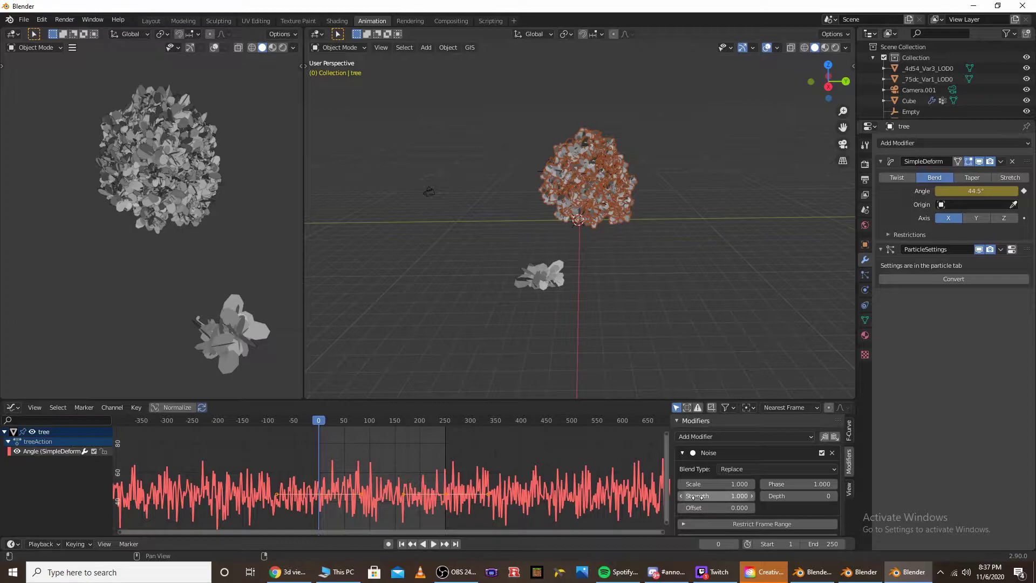
{"action": "left_click_drag", "start_coordinate": [706, 497], "coordinate": [820, 496]}
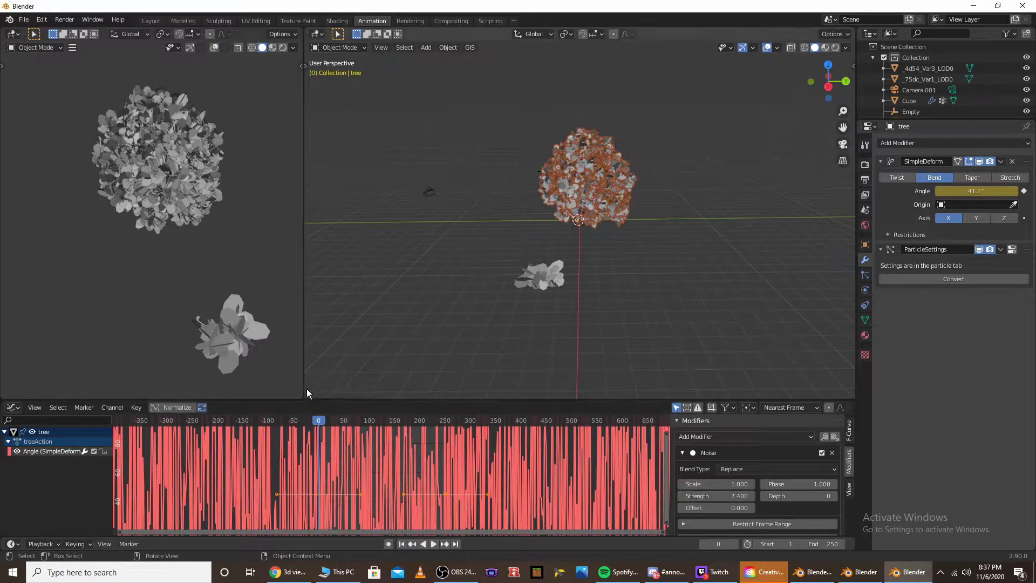
{"action": "key", "text": "space"}
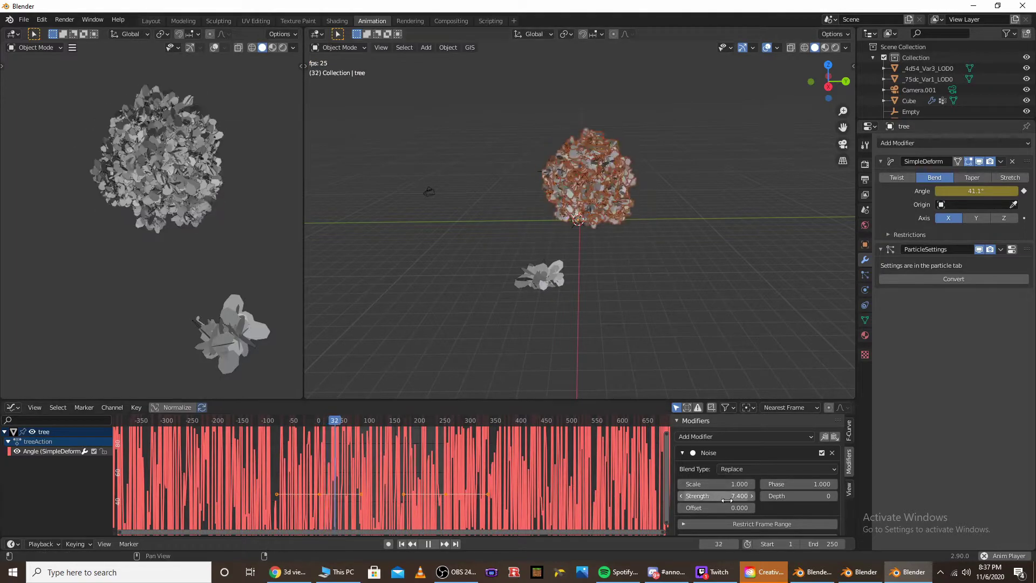
{"action": "key", "text": "space"}
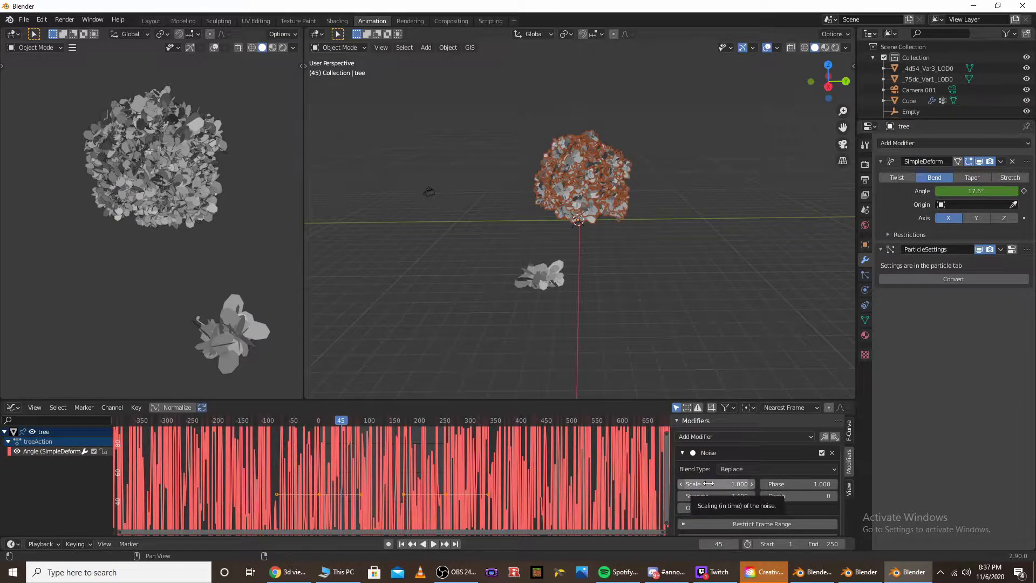
{"action": "mouse_move", "coordinate": [697, 484]}
{"action": "left_mouse_down"}
{"action": "mouse_move", "coordinate": [896, 484]}
{"action": "mouse_move", "coordinate": [735, 484]}
{"action": "mouse_move", "coordinate": [864, 484]}
{"action": "mouse_move", "coordinate": [745, 484]}
{"action": "left_mouse_up"}
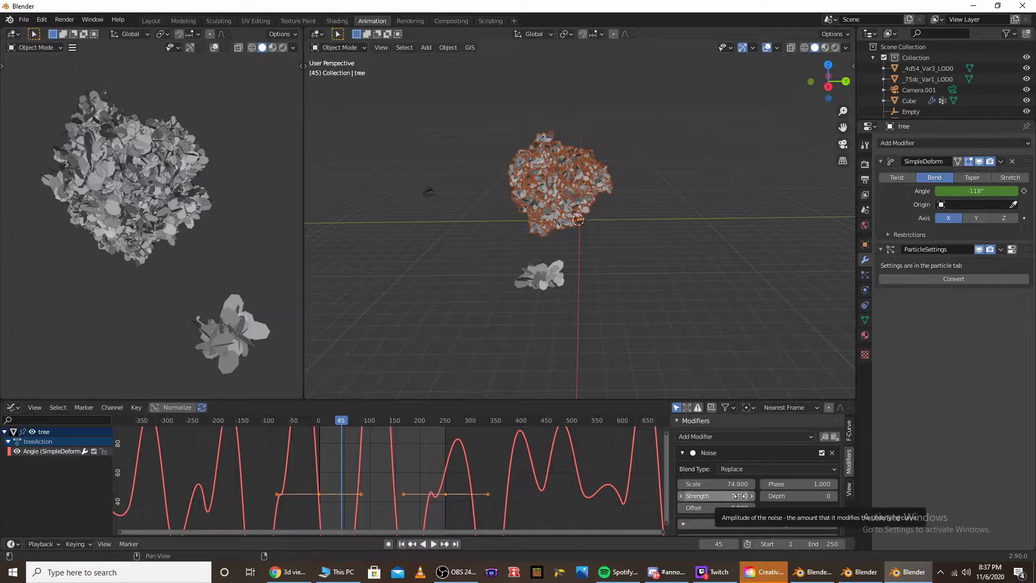
Lower the noise strength to 1.1 and preview the sway during playback
{"action": "left_click_drag", "start_coordinate": [740, 496], "coordinate": [702, 496]}
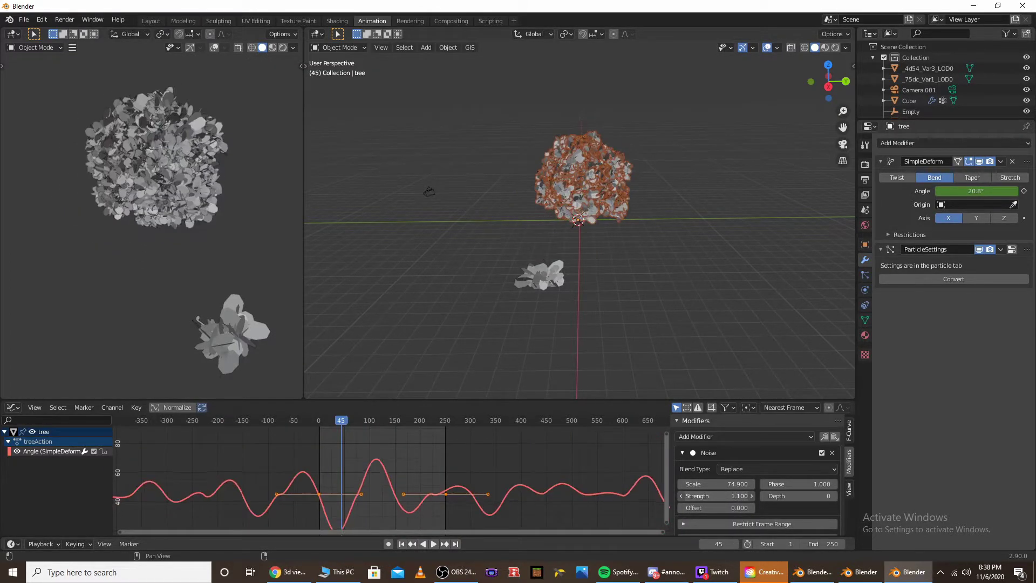
{"action": "left_click_drag", "start_coordinate": [332, 422], "coordinate": [320, 424]}
{"action": "key", "text": "space"}
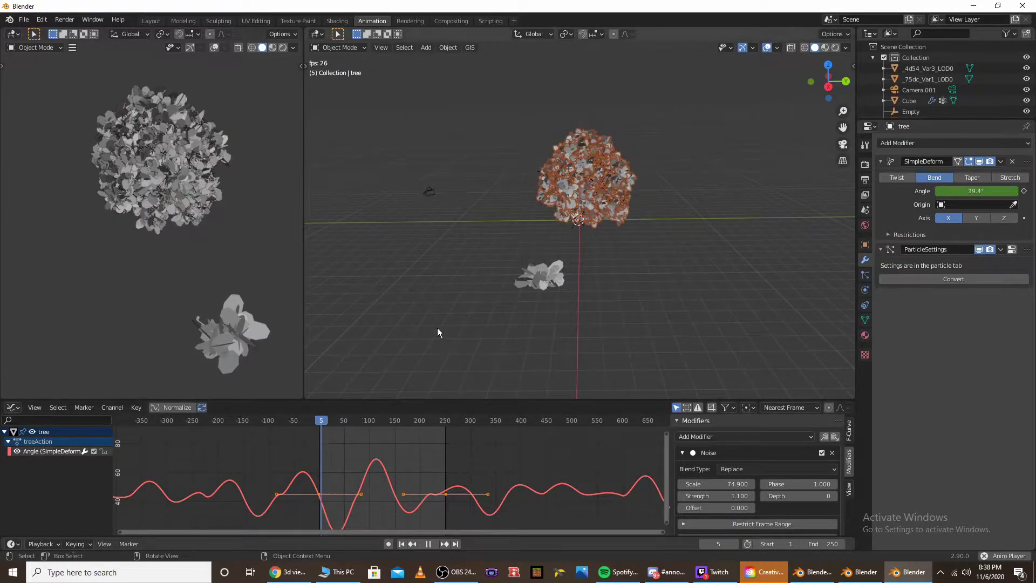
{"action": "middle_click_drag", "start_coordinate": [437, 329], "coordinate": [762, 180]}
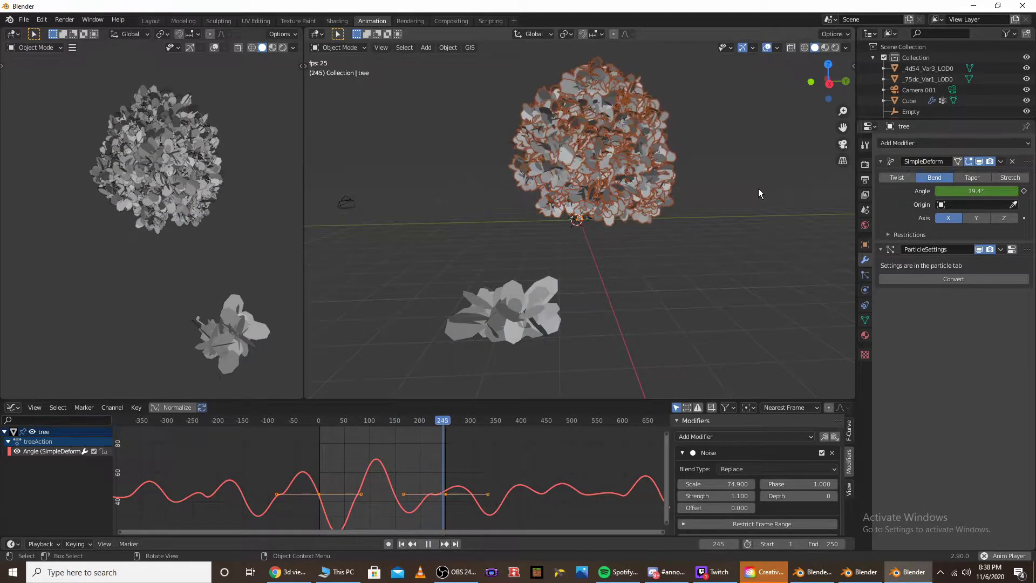
{"action": "key", "text": "space"}
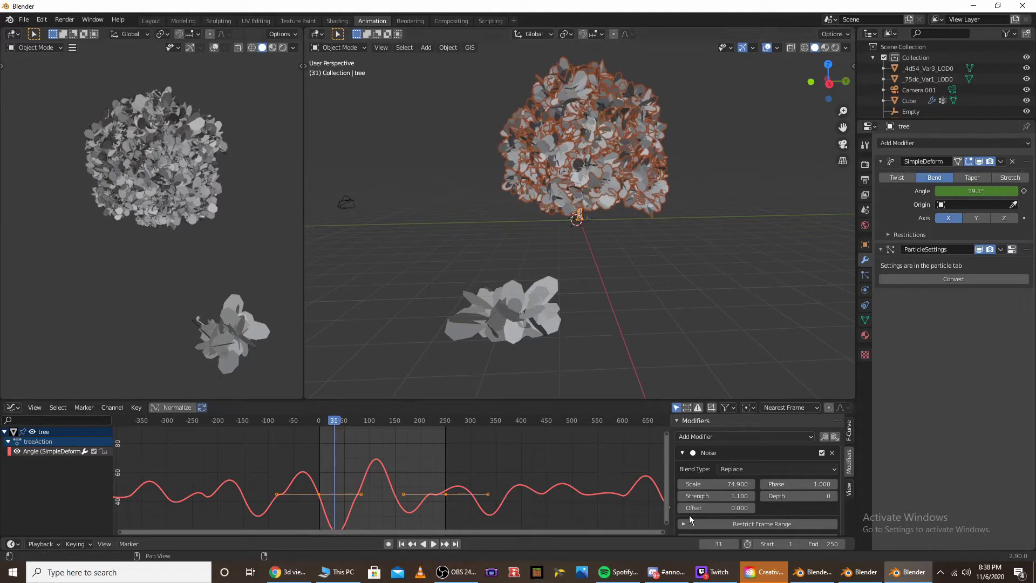
{"action": "left_click_drag", "start_coordinate": [698, 496], "coordinate": [674, 485]}
{"action": "key", "text": "Escape"}
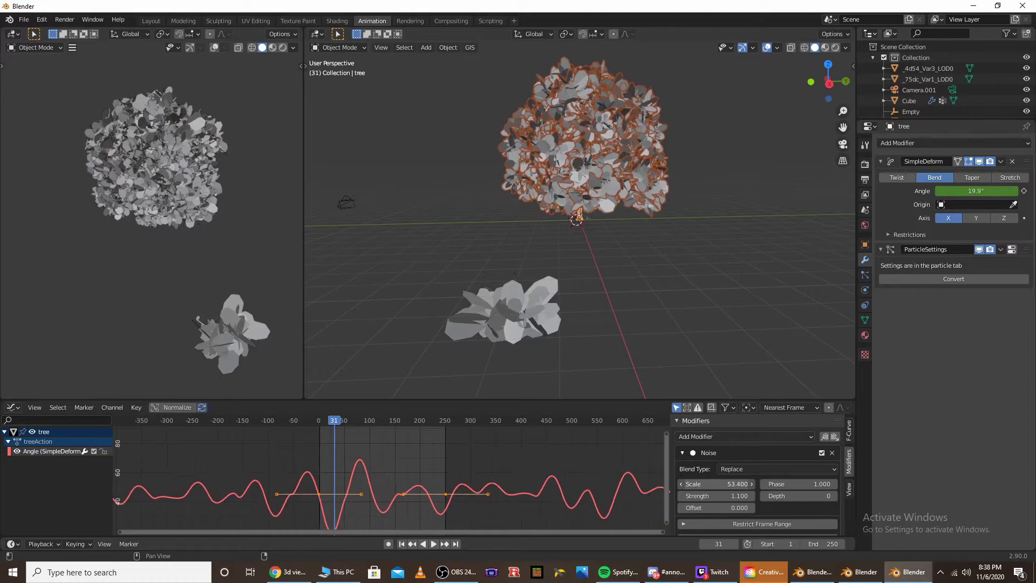
{"action": "key", "text": "space"}
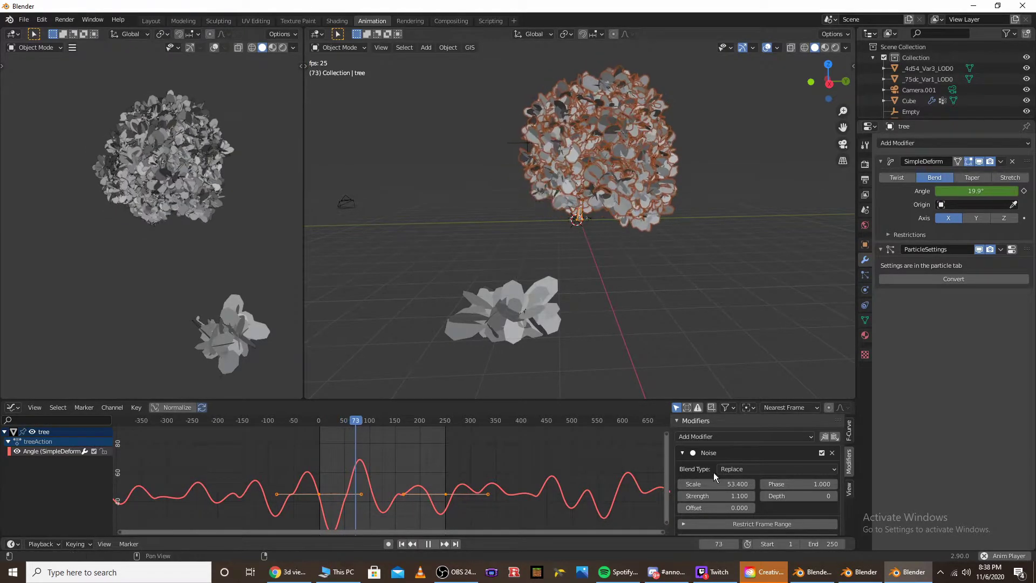
{"action": "key", "text": "space"}
Drop noise strength to 0.3 and set scale to 73.4, replaying from the first frame
{"action": "left_click_drag", "start_coordinate": [717, 496], "coordinate": [697, 496]}
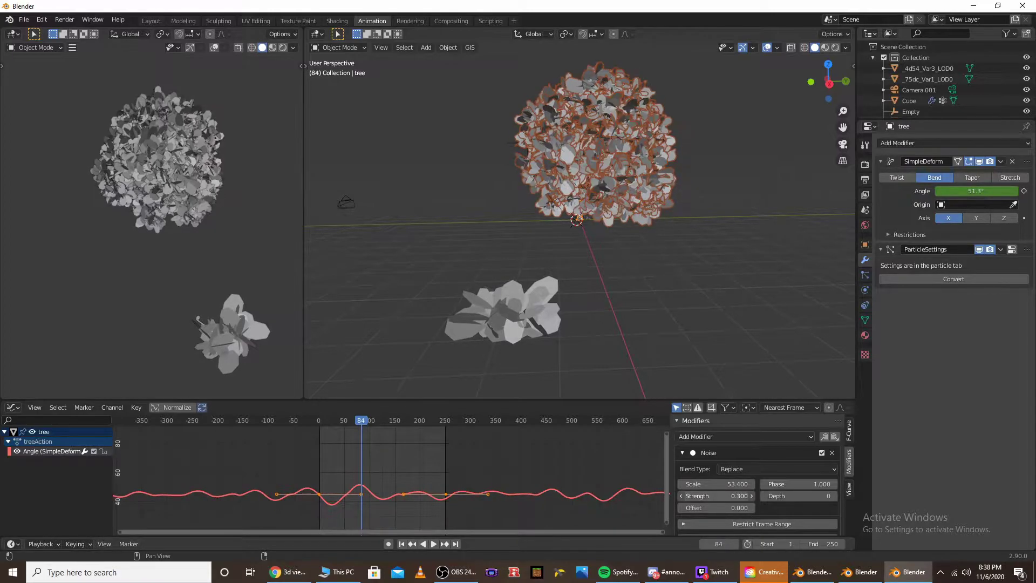
{"action": "key", "text": "shift+Left"}
{"action": "key", "text": "space"}
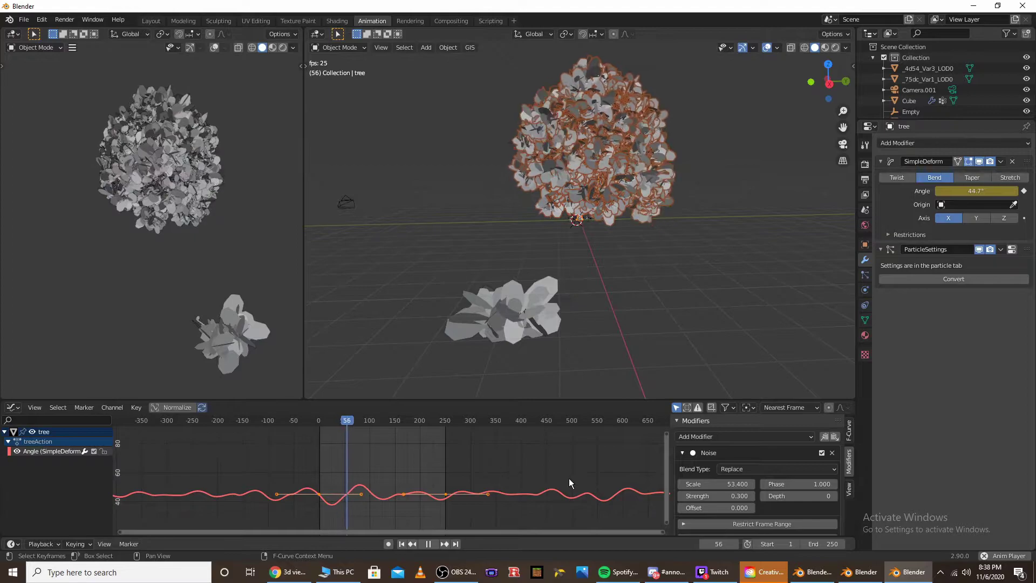
{"action": "mouse_move", "coordinate": [714, 484]}
{"action": "left_mouse_down"}
{"action": "mouse_move", "coordinate": [703, 484]}
{"action": "mouse_move", "coordinate": [723, 484]}
{"action": "left_mouse_up"}
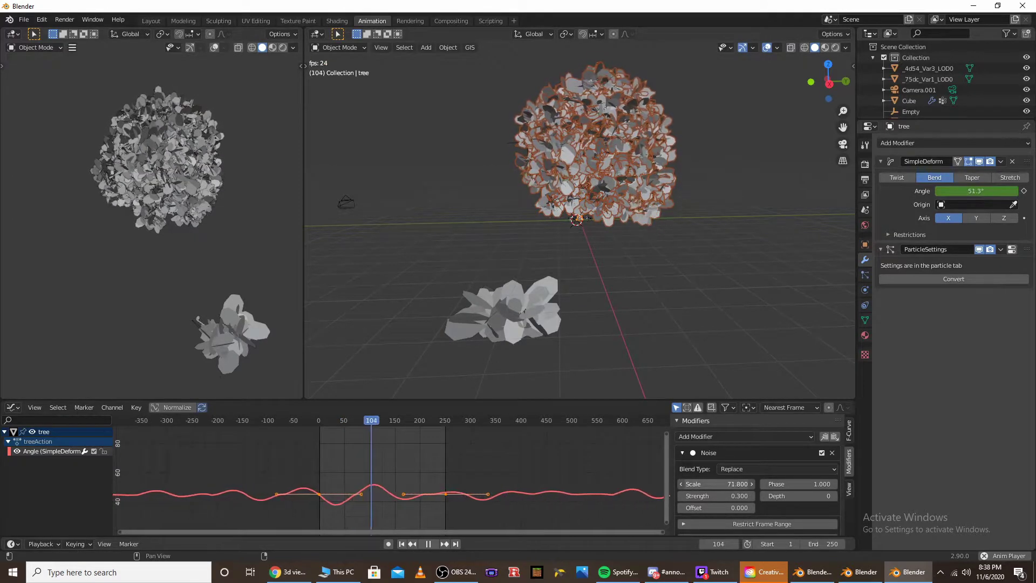
{"action": "left_click_drag", "start_coordinate": [692, 479], "coordinate": [702, 479]}
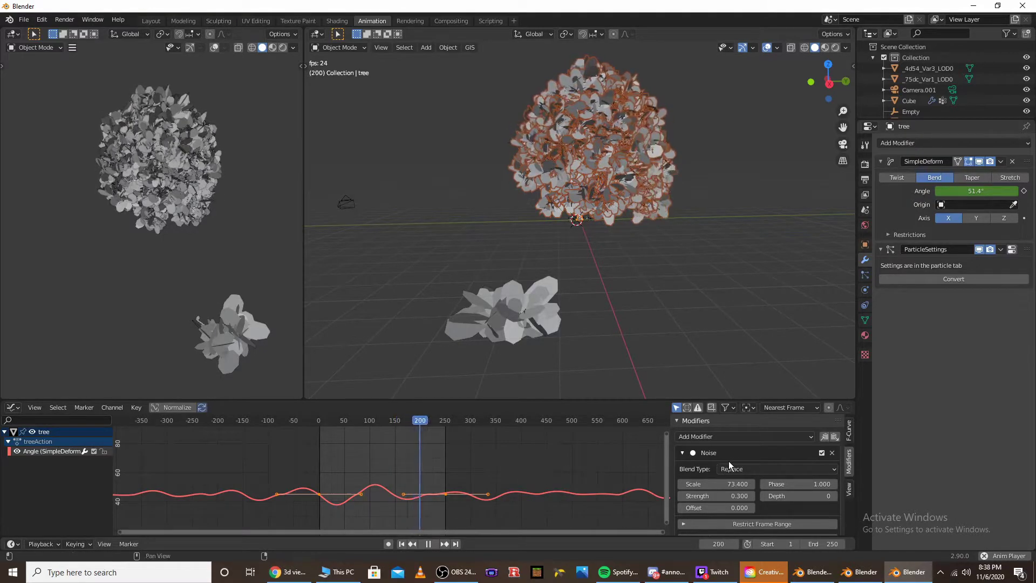
{"action": "key", "text": "space"}
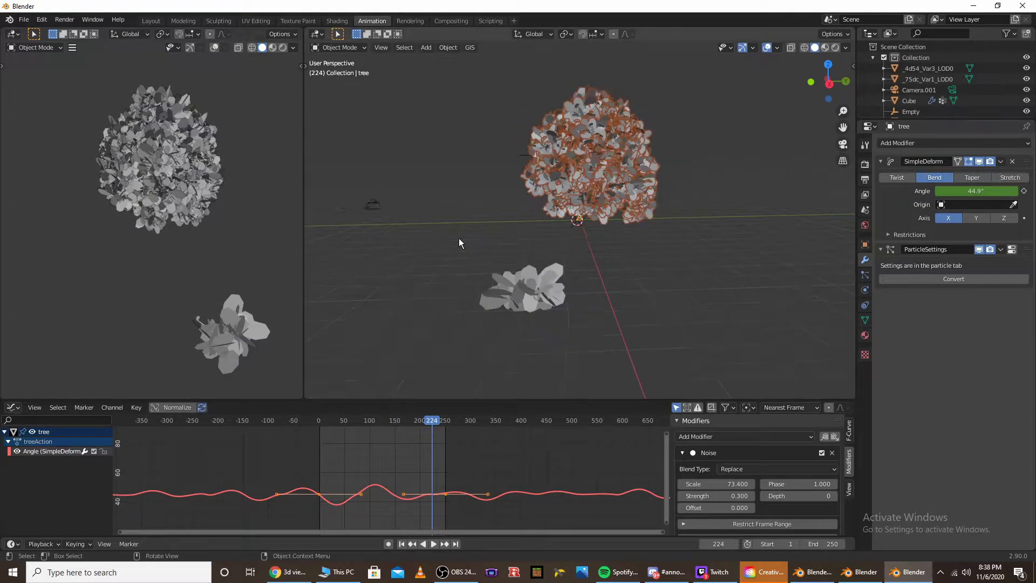
{"action": "scroll", "coordinate": [601, 216], "scroll_direction": "down", "scroll_amount": 2}
{"action": "scroll", "coordinate": [573, 274], "scroll_direction": "up", "scroll_amount": 2}
{"action": "middle_click_drag", "start_coordinate": [611, 299], "coordinate": [642, 233]}
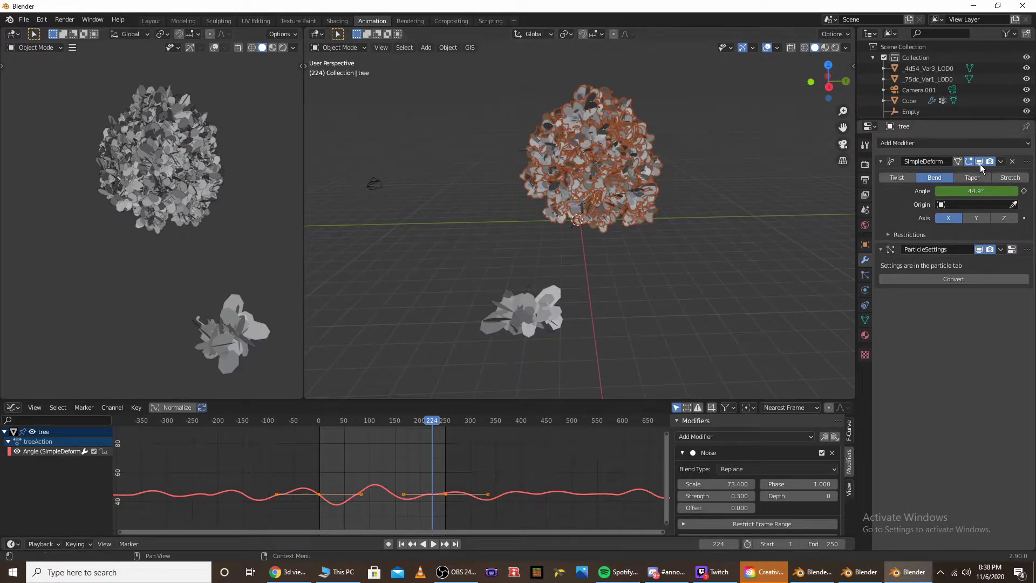
Duplicate the bend modifier twice and set the copies' axes to Y and Z
{"action": "left_click", "coordinate": [1001, 162]}
{"action": "left_click", "coordinate": [950, 208]}
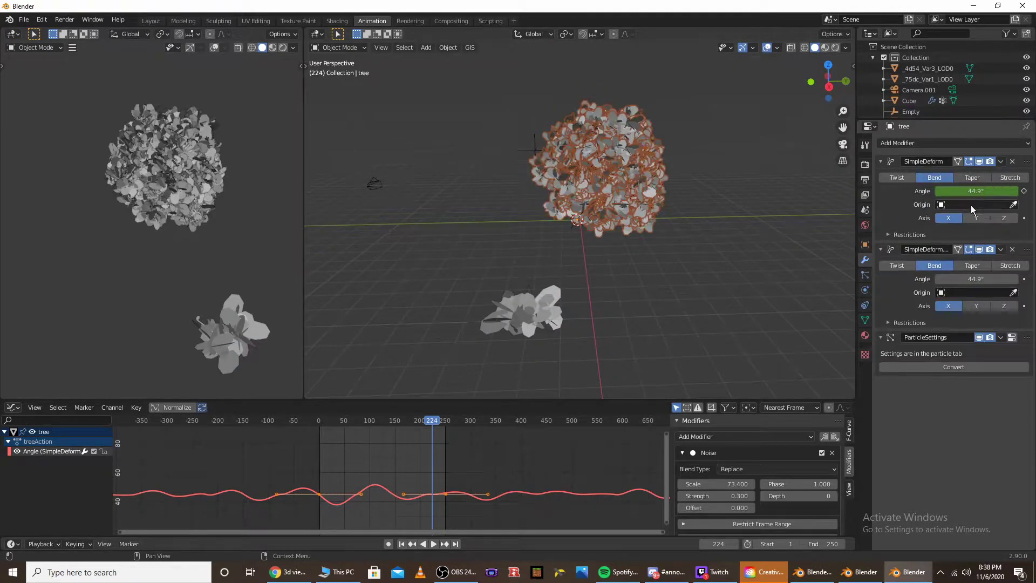
{"action": "left_click", "coordinate": [1001, 162]}
{"action": "left_click", "coordinate": [950, 206]}
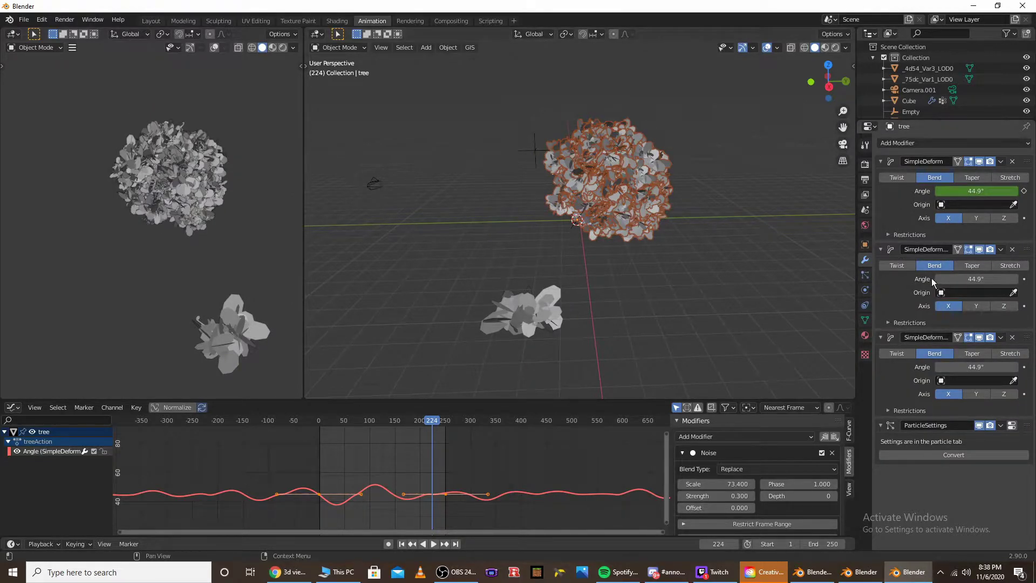
{"action": "left_click", "coordinate": [979, 306]}
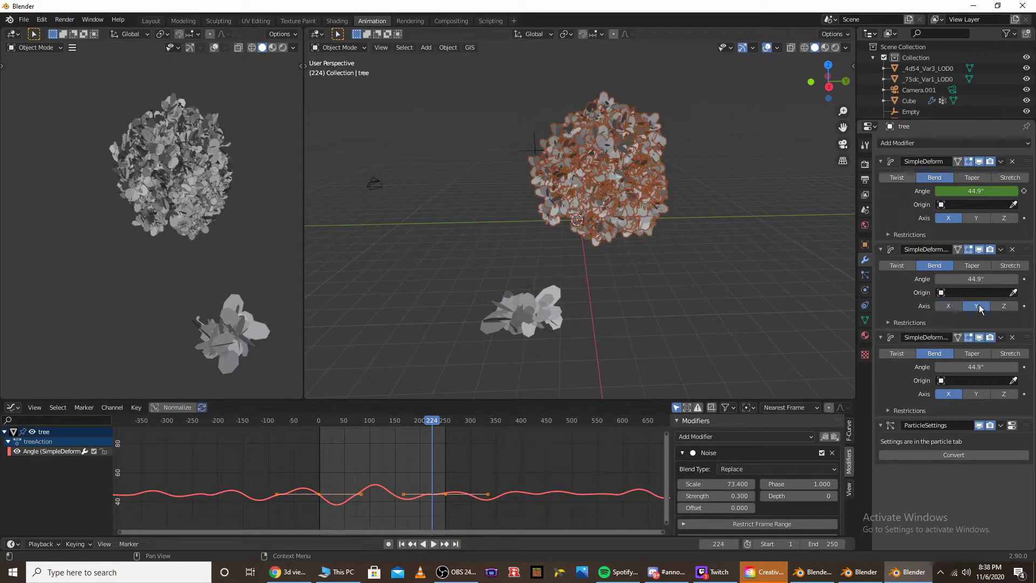
{"action": "left_click", "coordinate": [1005, 395]}
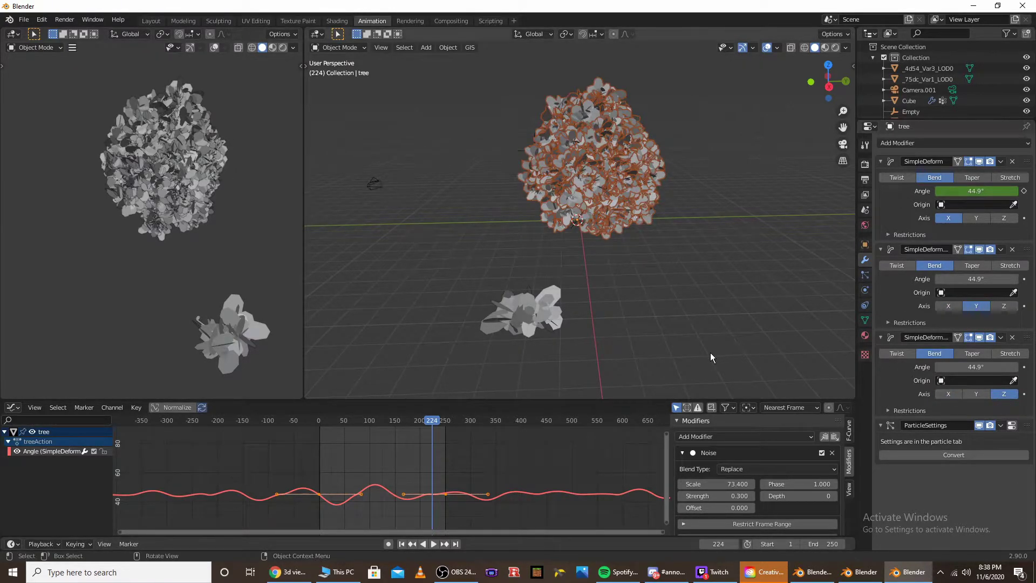
{"action": "left_click", "coordinate": [141, 20]}
Enlarge the timeline and keyframe the second bend's Angle at frames 0 and 250
{"action": "left_click_drag", "start_coordinate": [652, 473], "coordinate": [652, 286]}
{"action": "left_click_drag", "start_coordinate": [738, 309], "coordinate": [28, 332]}
{"action": "key", "text": "space"}
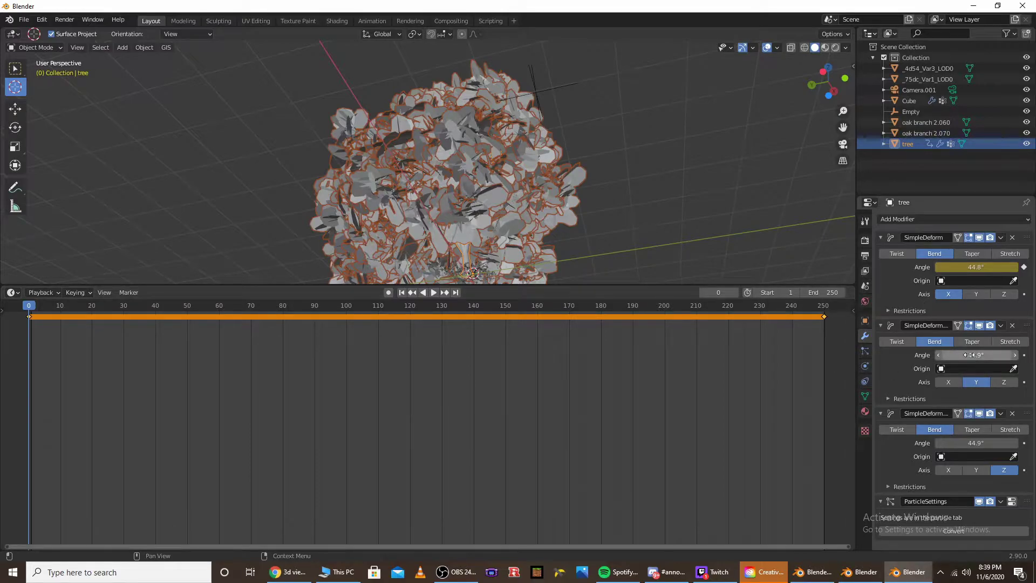
{"action": "key", "text": "i"}
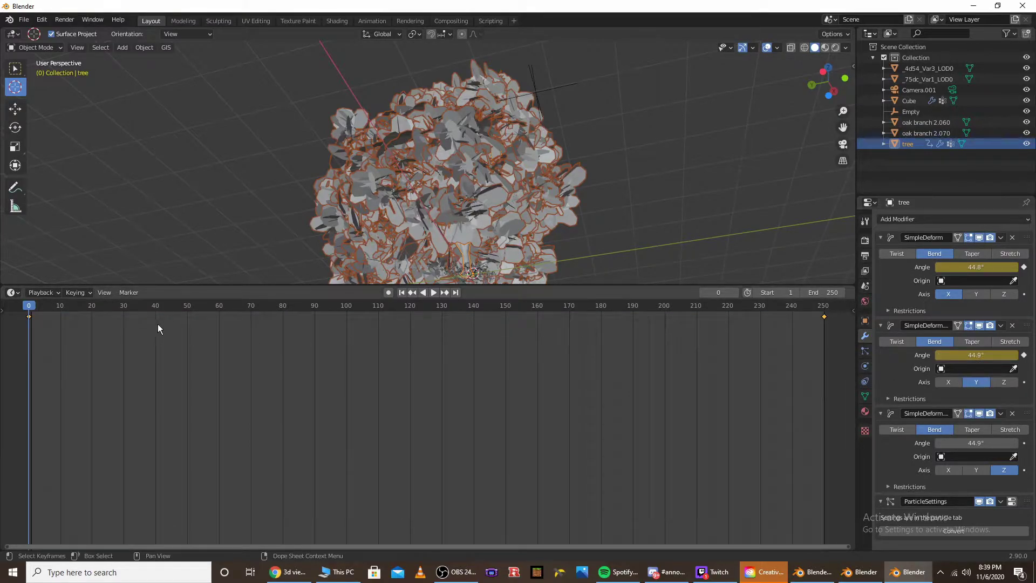
{"action": "left_click_drag", "start_coordinate": [43, 313], "coordinate": [828, 382]}
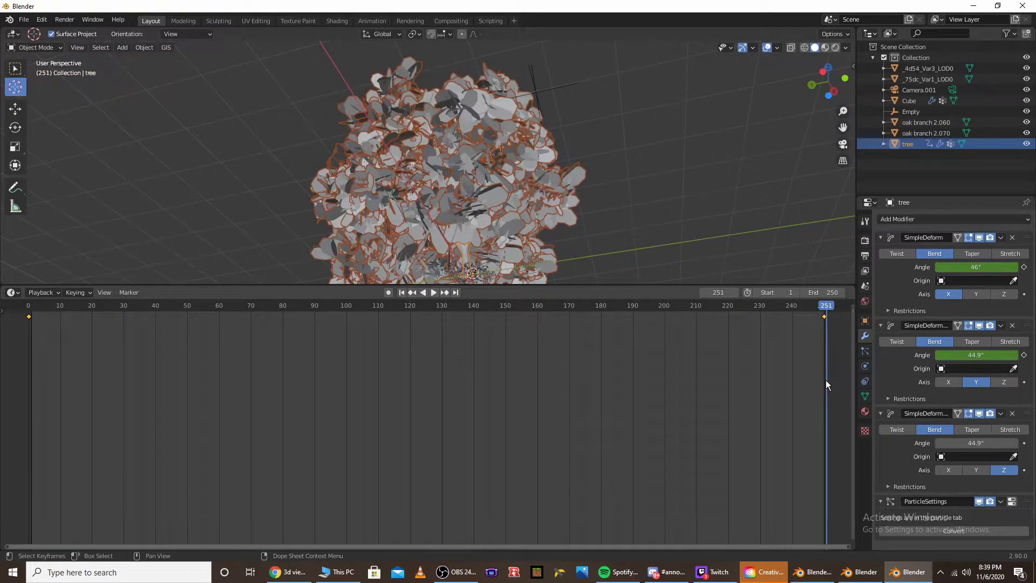
{"action": "left_click_drag", "start_coordinate": [828, 305], "coordinate": [823, 306]}
{"action": "key", "text": "i"}
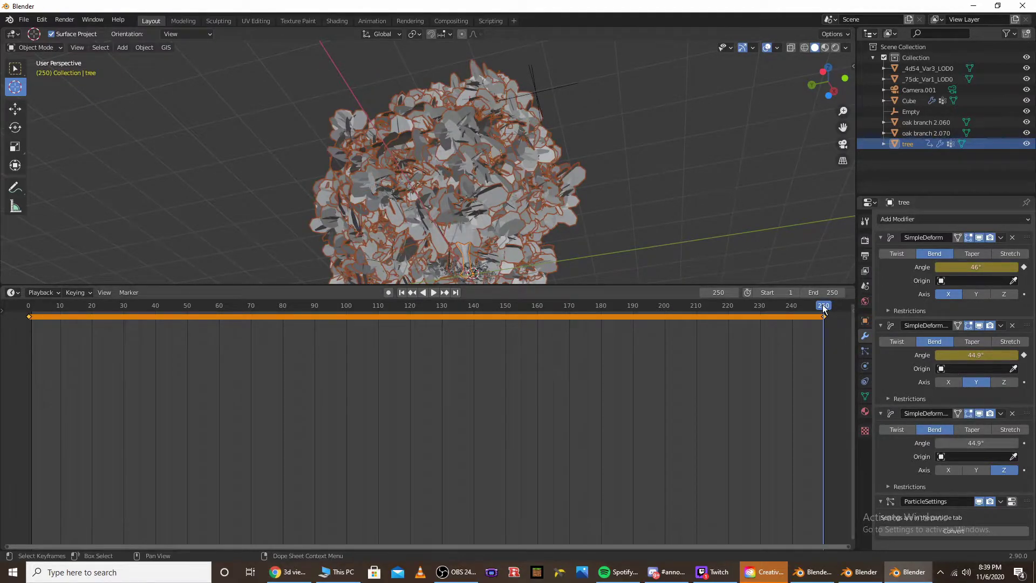
Keyframe the third bend's Angle at frames 0 and 249, then return to the Animation workspace
{"action": "key", "text": "shift+Left"}
{"action": "key", "text": "Left"}
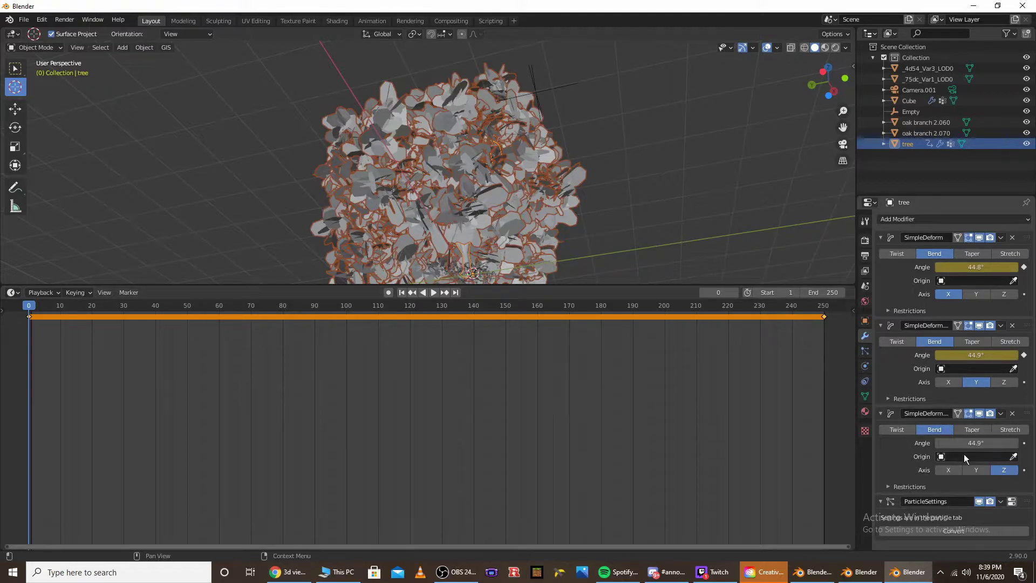
{"action": "key", "text": "i"}
{"action": "left_click_drag", "start_coordinate": [28, 308], "coordinate": [820, 386]}
{"action": "key", "text": "i"}
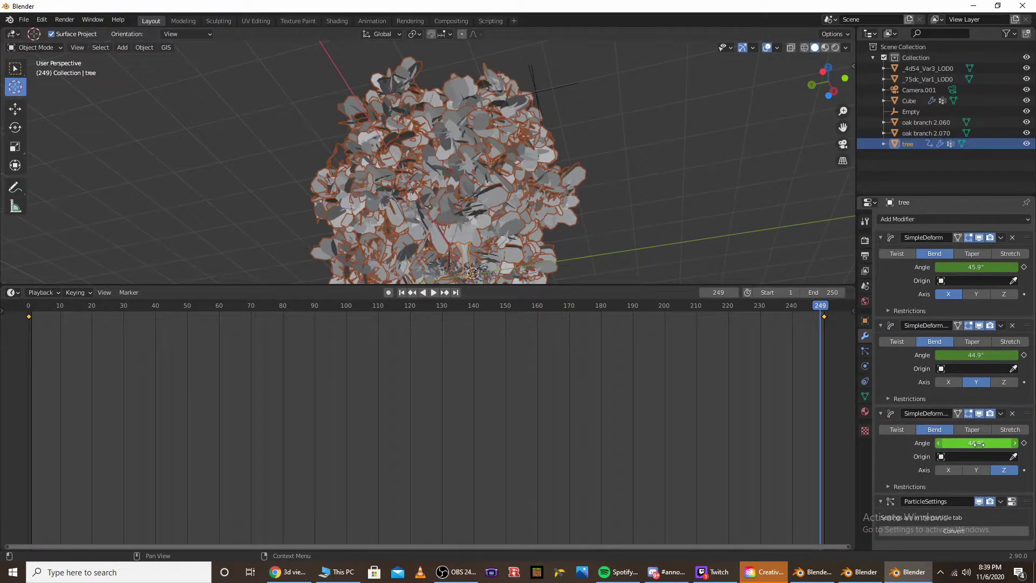
{"action": "left_click", "coordinate": [369, 20]}
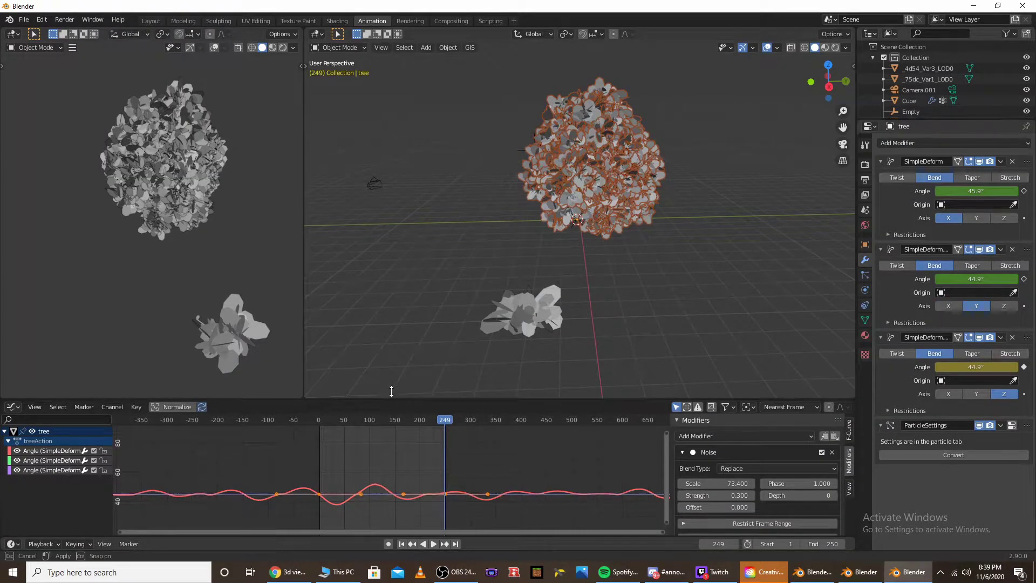
Add a Noise modifier to the second bend's green Angle curve, smoothed into broad waves
{"action": "left_click_drag", "start_coordinate": [388, 402], "coordinate": [394, 256]}
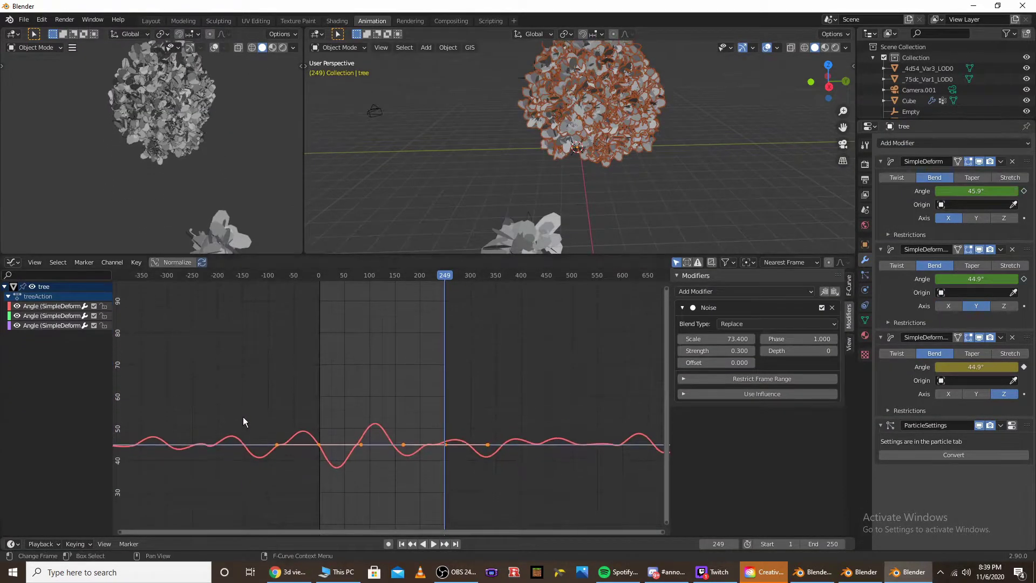
{"action": "left_click", "coordinate": [44, 316]}
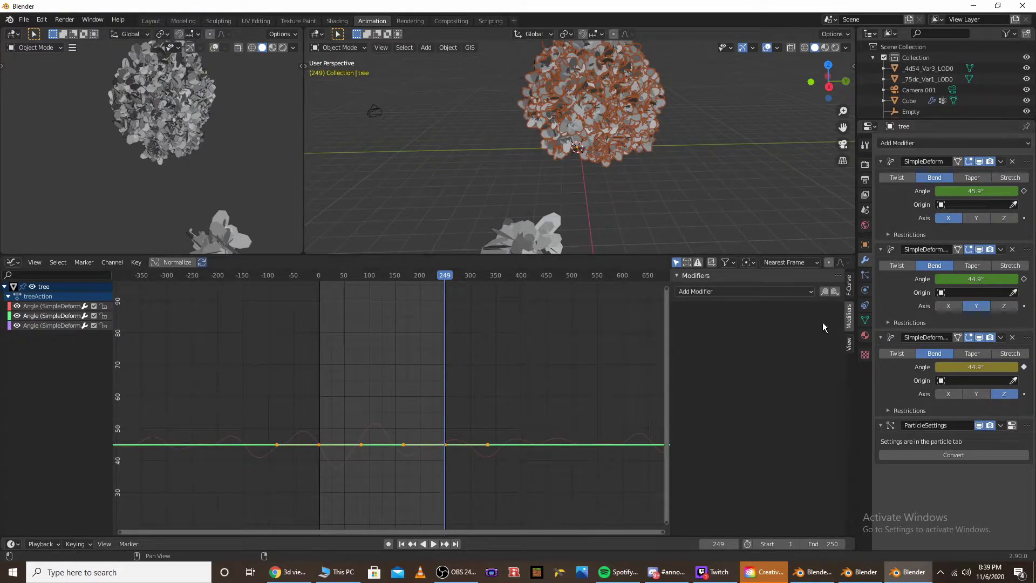
{"action": "left_click", "coordinate": [754, 291]}
{"action": "left_click", "coordinate": [704, 352]}
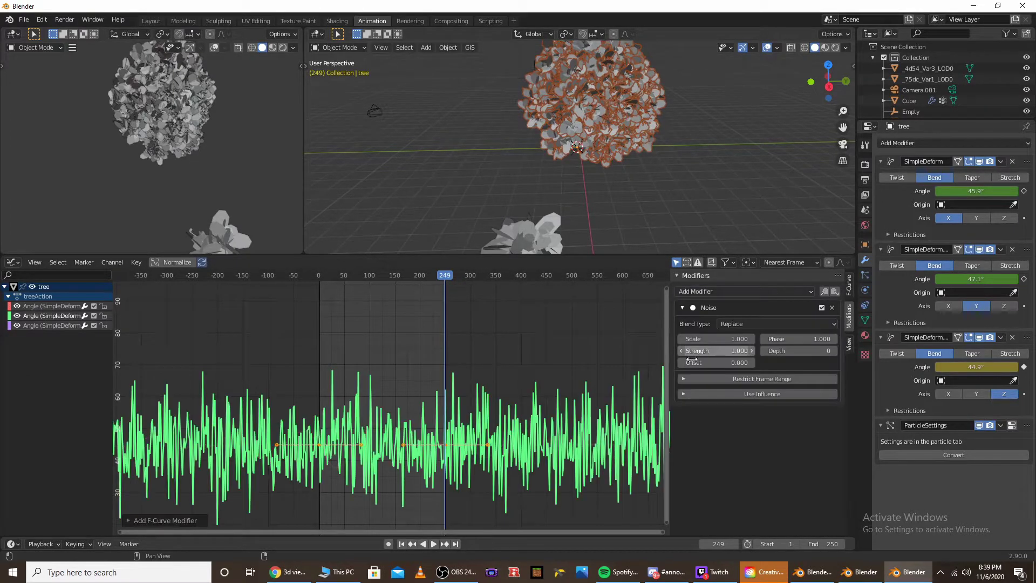
{"action": "mouse_move", "coordinate": [718, 338]}
{"action": "left_mouse_down"}
{"action": "mouse_move", "coordinate": [767, 339]}
{"action": "mouse_move", "coordinate": [701, 350]}
{"action": "left_mouse_up"}
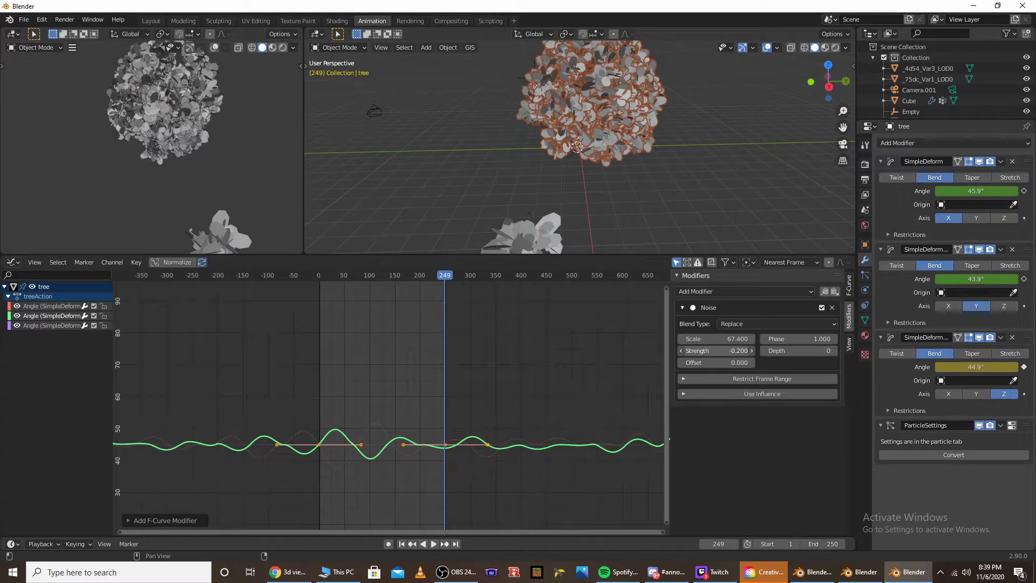
{"action": "left_click", "coordinate": [32, 306]}
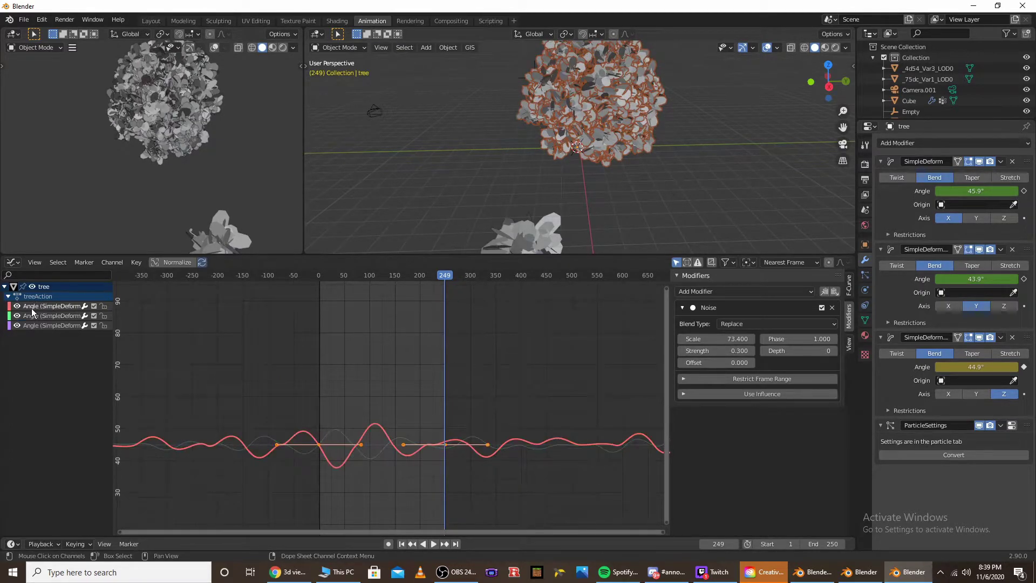
Give the third bend's purple Angle curve a Noise modifier (scale 79.500, strength -0.200)
{"action": "left_click", "coordinate": [32, 317]}
{"action": "left_click", "coordinate": [44, 326]}
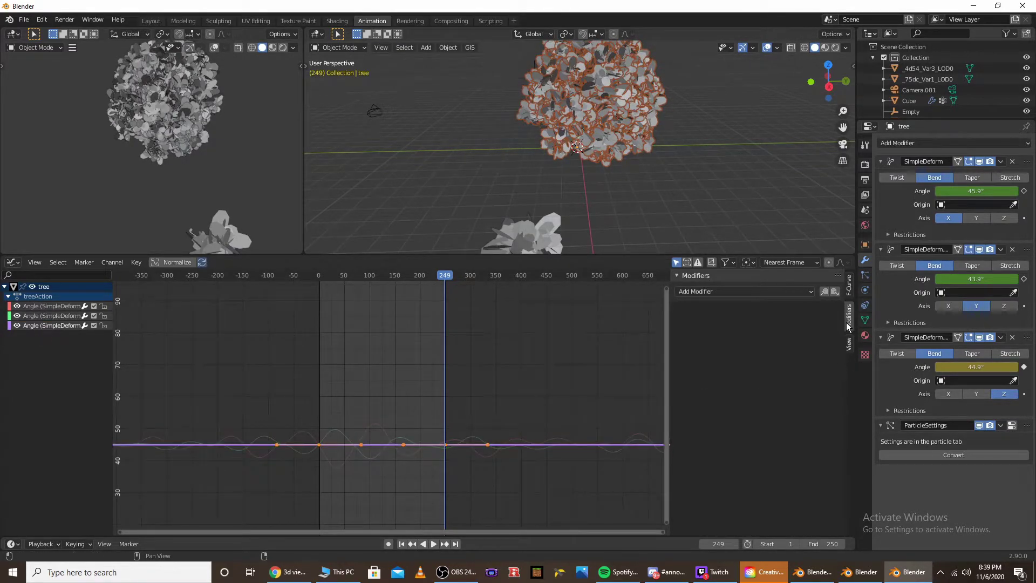
{"action": "left_click", "coordinate": [728, 292]}
{"action": "left_click", "coordinate": [701, 351]}
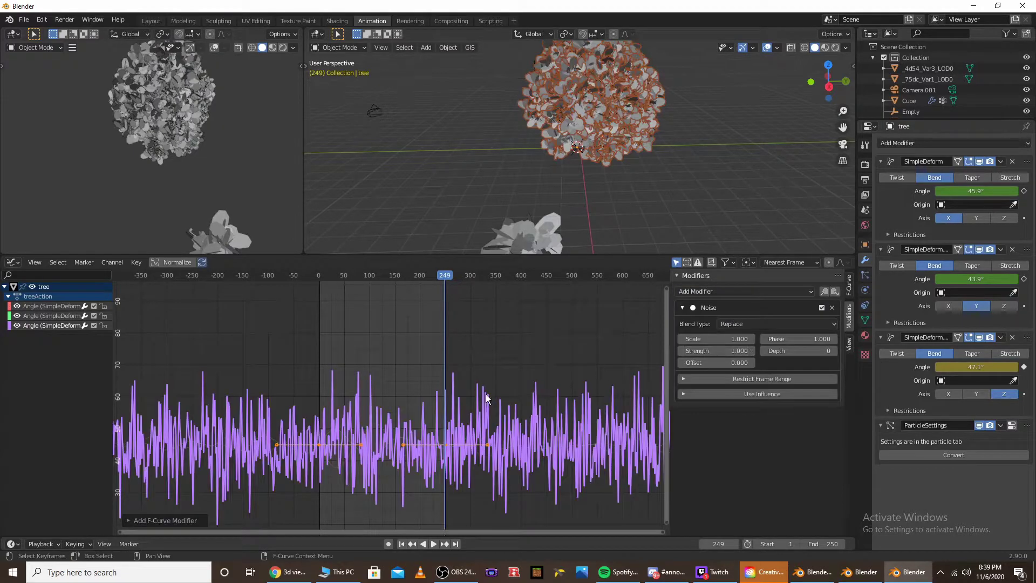
{"action": "mouse_move", "coordinate": [711, 338]}
{"action": "left_mouse_down"}
{"action": "mouse_move", "coordinate": [748, 339]}
{"action": "mouse_move", "coordinate": [702, 351]}
{"action": "mouse_move", "coordinate": [711, 351]}
{"action": "left_mouse_up"}
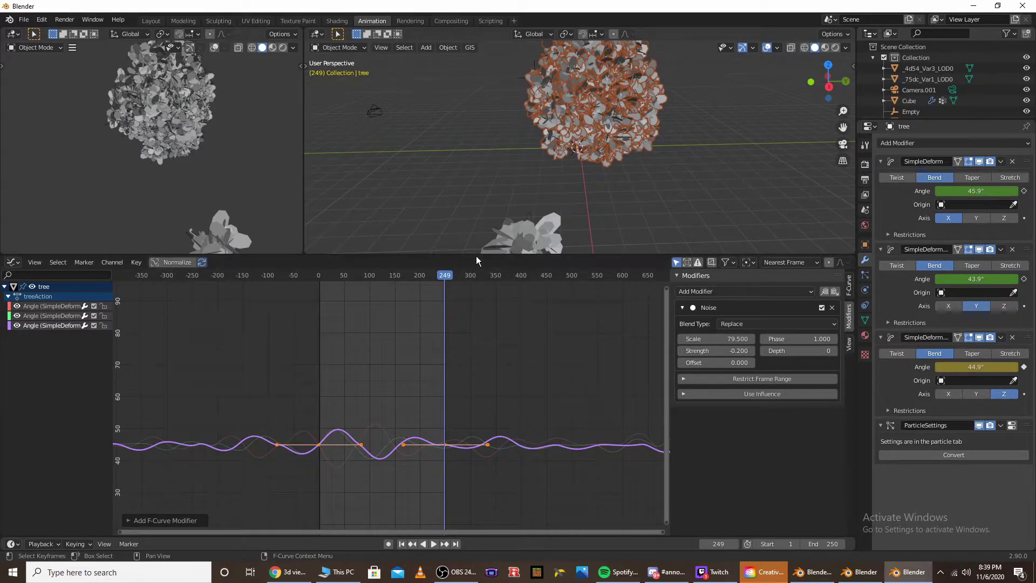
{"action": "left_click_drag", "start_coordinate": [476, 256], "coordinate": [317, 482]}
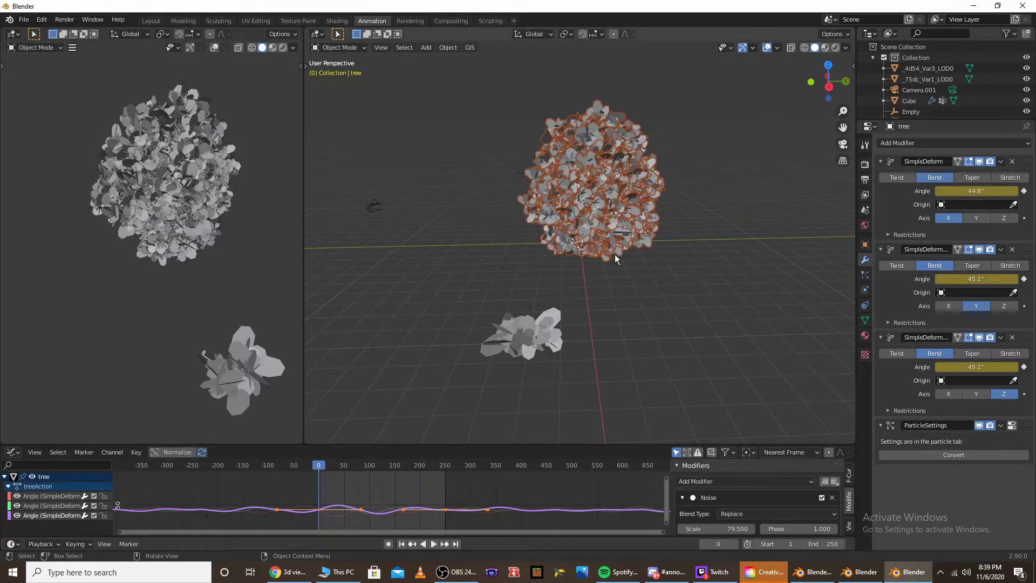
Play the tree's swaying animation while orbiting the view, stopping at frame 181
{"action": "key", "text": "space"}
{"action": "middle_click_drag", "start_coordinate": [736, 200], "coordinate": [698, 281]}
{"action": "scroll", "coordinate": [750, 179], "scroll_direction": "up", "scroll_amount": 2}
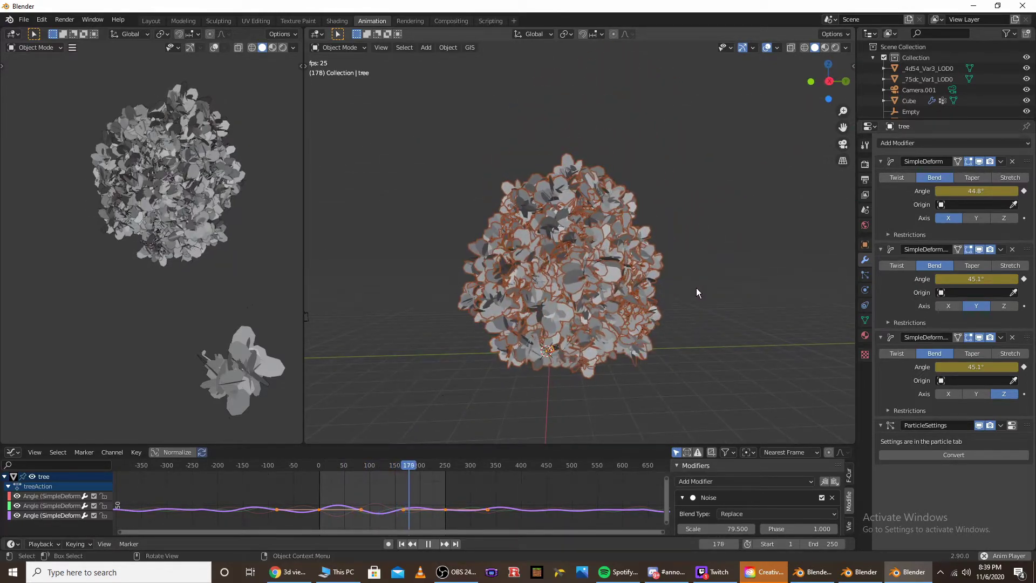
{"action": "key", "text": "space"}
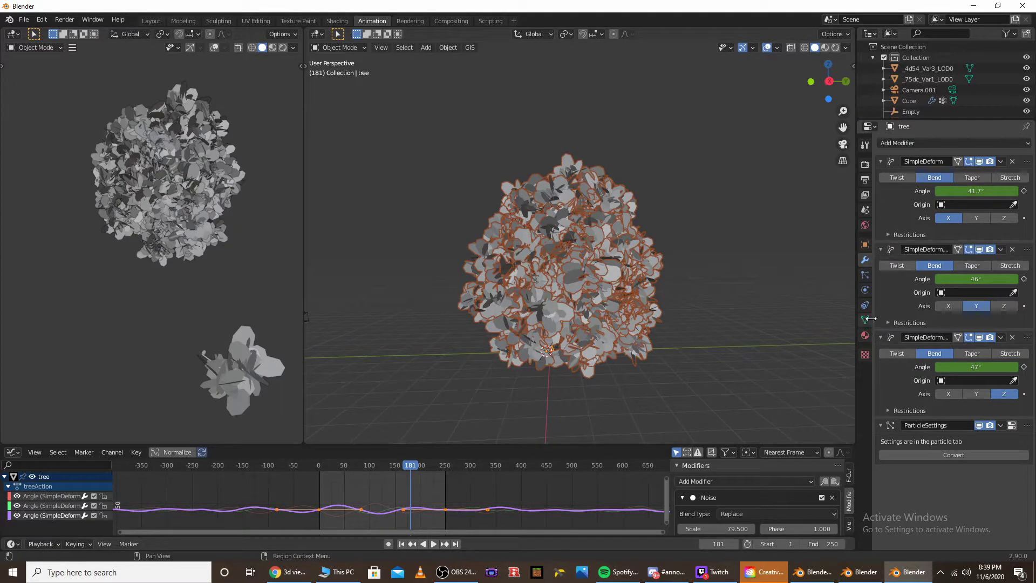
Enable Advanced particle Rotation with Normal orientation axis and randomize 0.590
{"action": "left_click", "coordinate": [866, 272]}
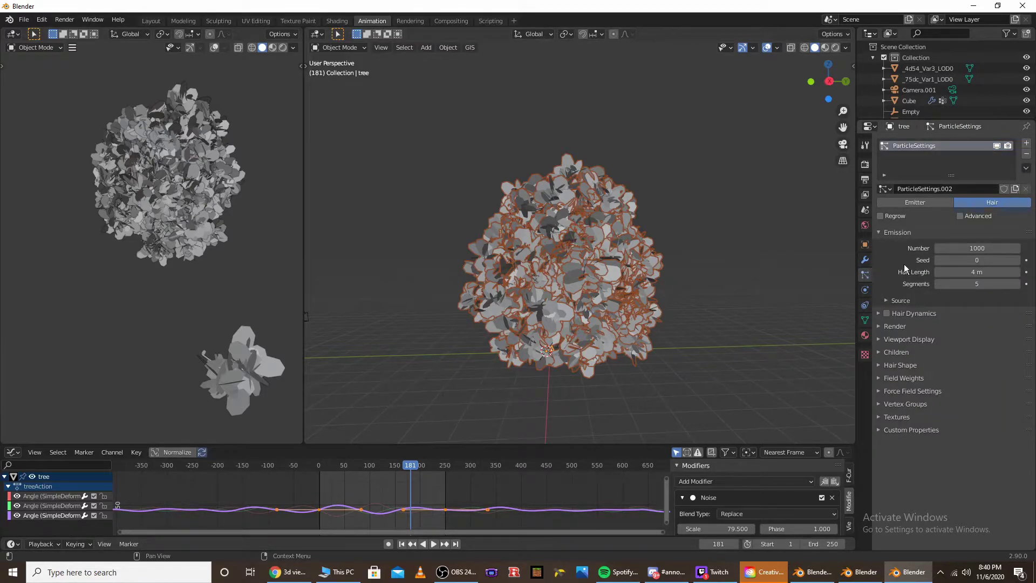
{"action": "left_click", "coordinate": [980, 216]}
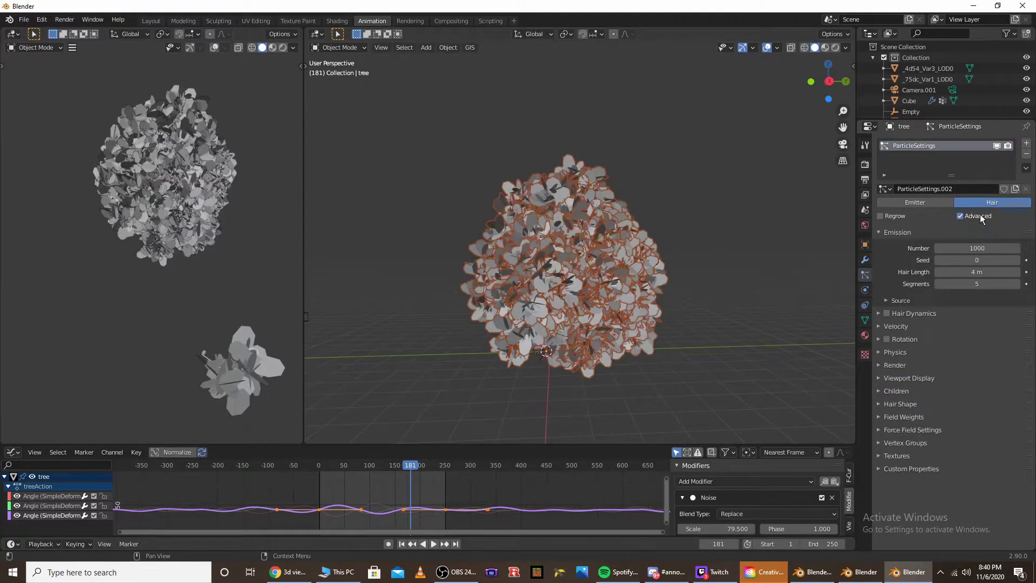
{"action": "left_click", "coordinate": [888, 340]}
{"action": "left_click", "coordinate": [879, 341]}
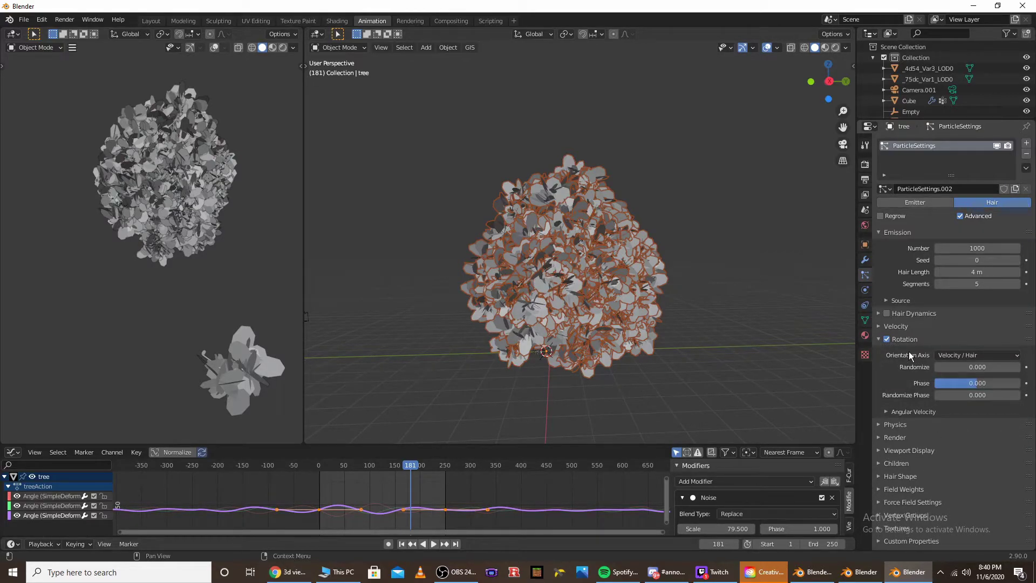
{"action": "left_click", "coordinate": [950, 355]}
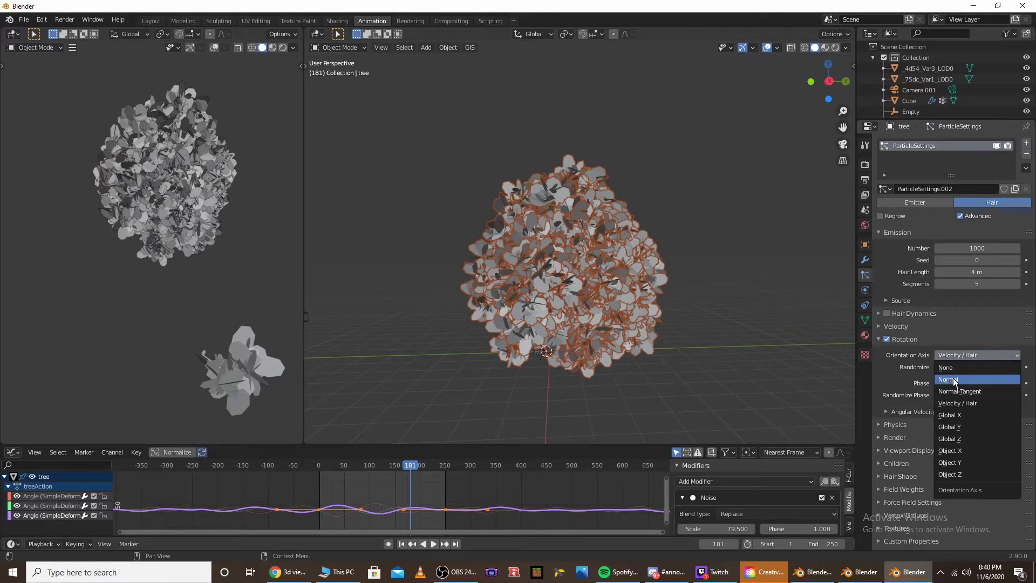
{"action": "left_click", "coordinate": [953, 379]}
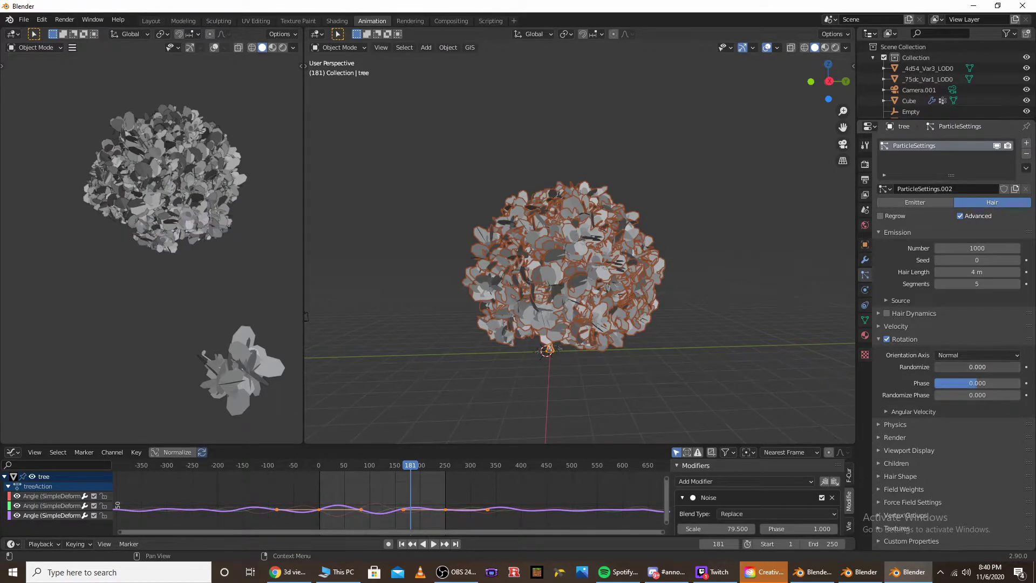
{"action": "left_click_drag", "start_coordinate": [972, 367], "coordinate": [978, 367]}
{"action": "middle_click_drag", "start_coordinate": [783, 313], "coordinate": [653, 281]}
{"action": "left_click_drag", "start_coordinate": [978, 367], "coordinate": [964, 383]}
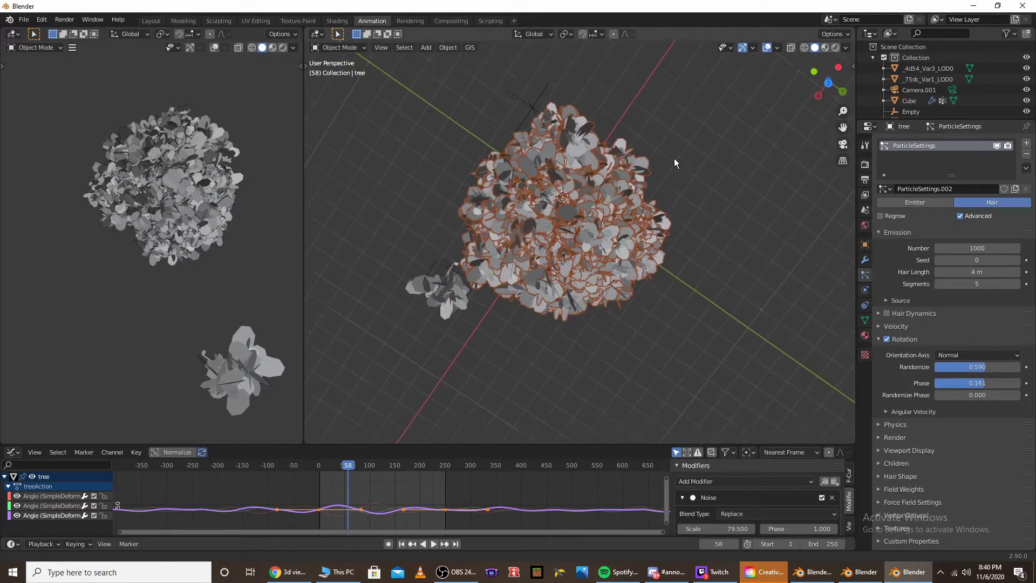
{"action": "middle_click_drag", "start_coordinate": [675, 158], "coordinate": [649, 51]}
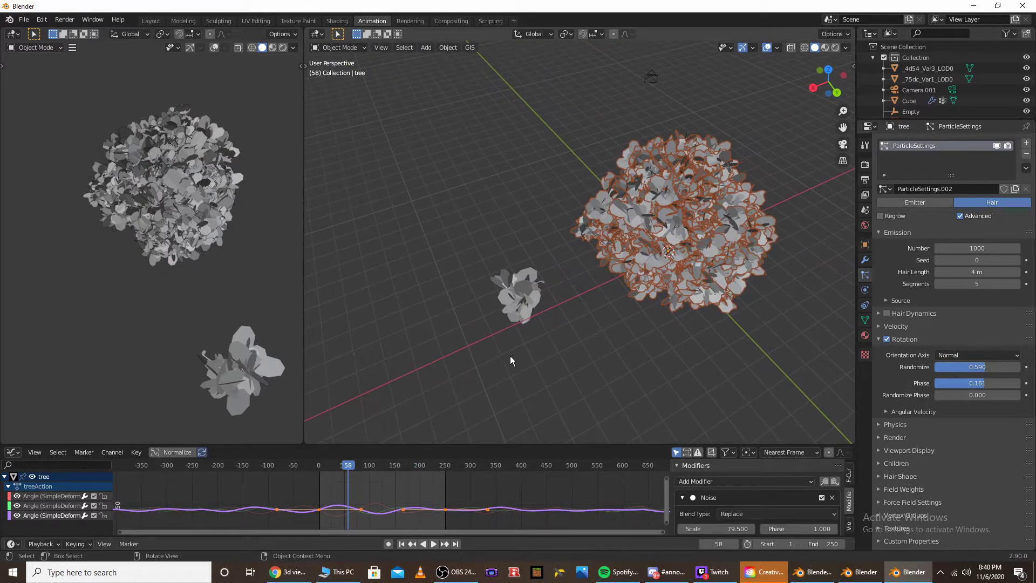
Select the Cube flower mesh and add a Deform > Wave modifier to it
{"action": "left_click", "coordinate": [522, 303]}
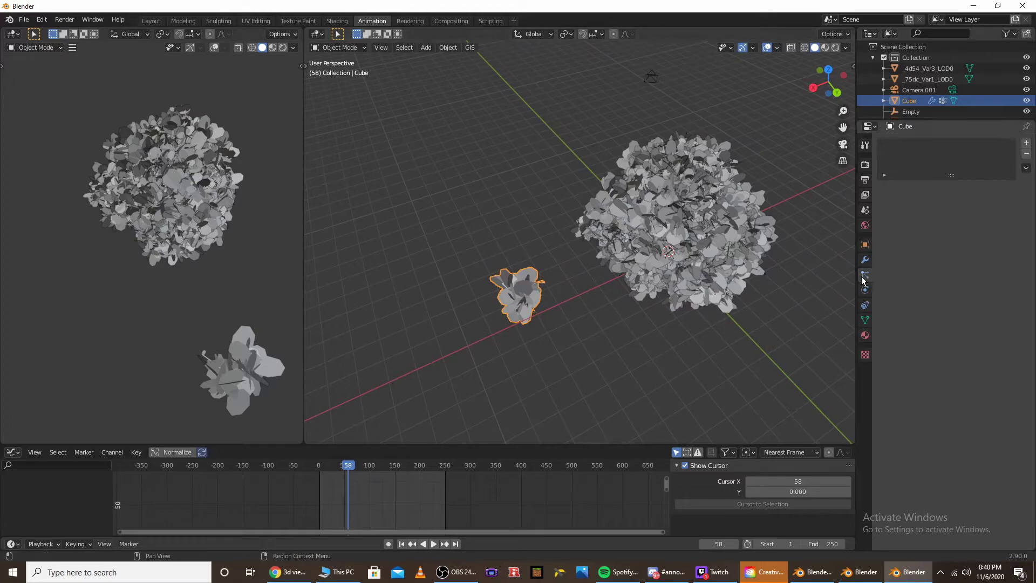
{"action": "middle_click_drag", "start_coordinate": [521, 272], "coordinate": [558, 280]}
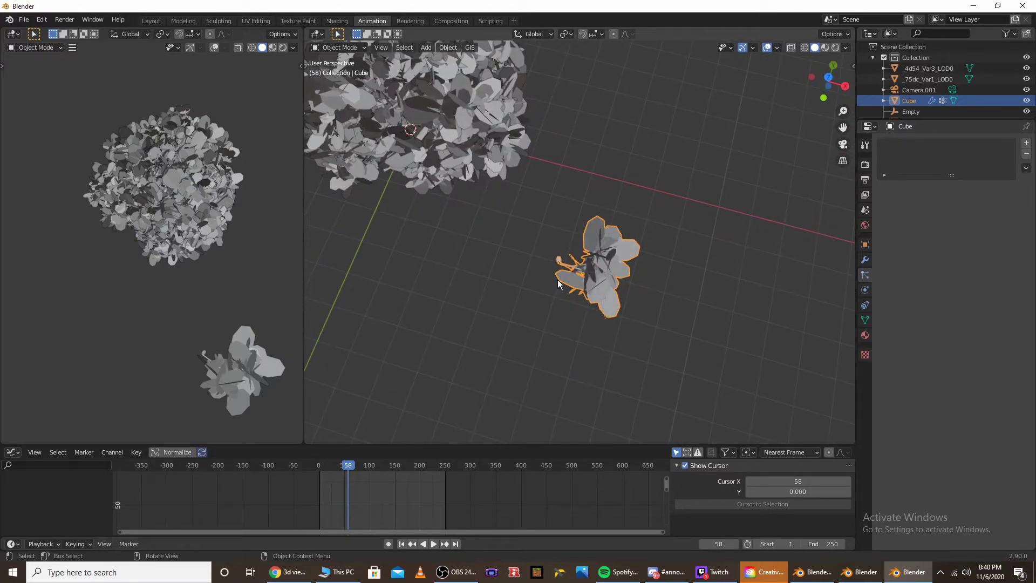
{"action": "left_click", "coordinate": [865, 261]}
{"action": "left_click", "coordinate": [908, 144]}
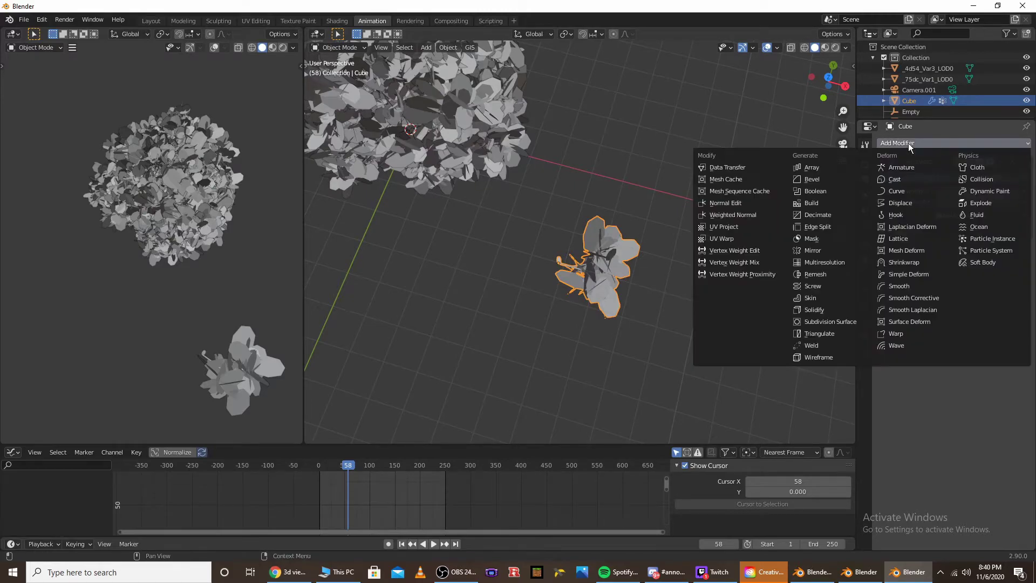
{"action": "left_click", "coordinate": [901, 343]}
{"action": "scroll", "coordinate": [722, 277], "scroll_direction": "up", "scroll_amount": 3}
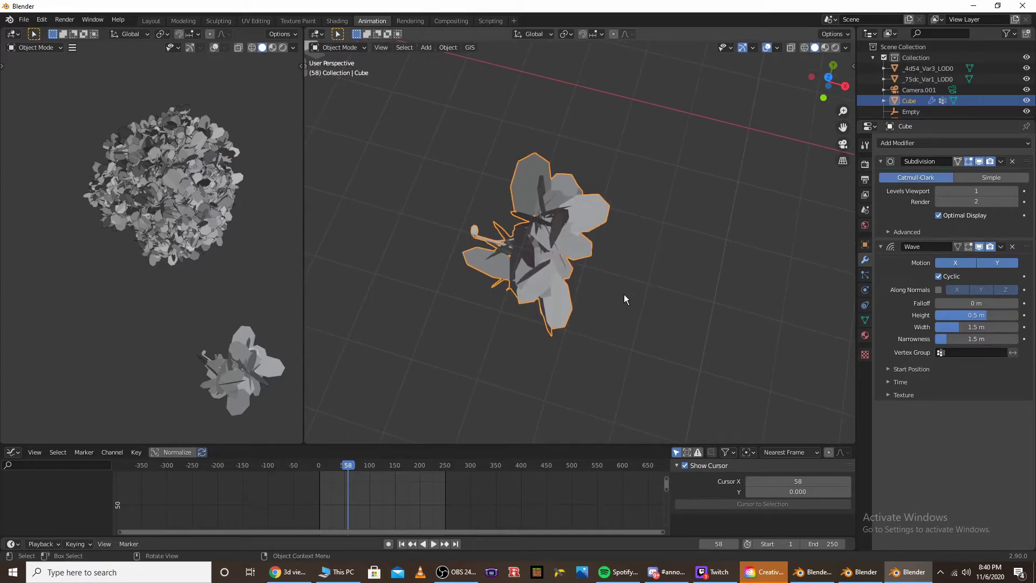
Expand the Wave modifier's Time settings and play the rippling flower animation
{"action": "middle_click_drag", "start_coordinate": [598, 269], "coordinate": [624, 258]}
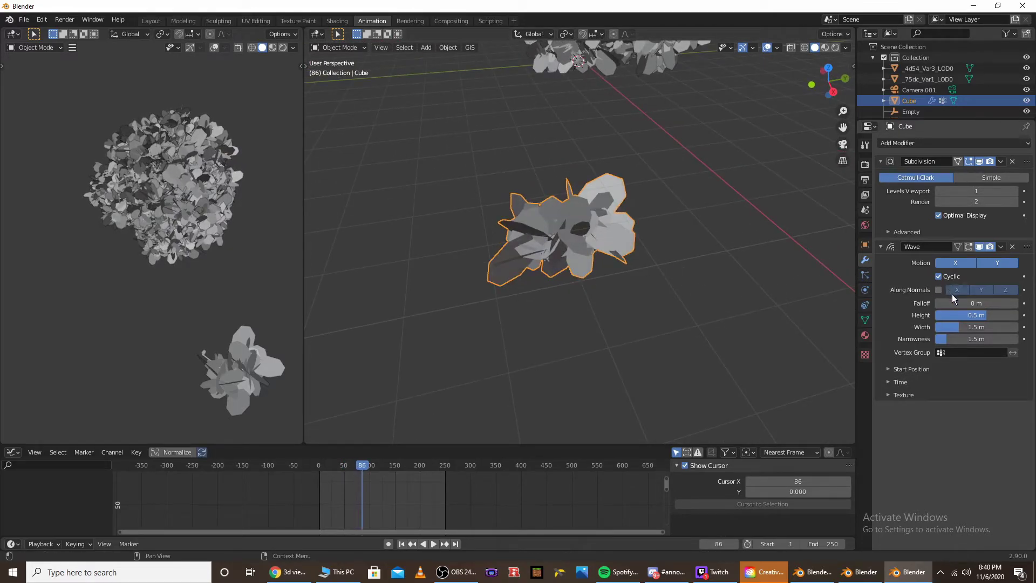
{"action": "left_click", "coordinate": [891, 384]}
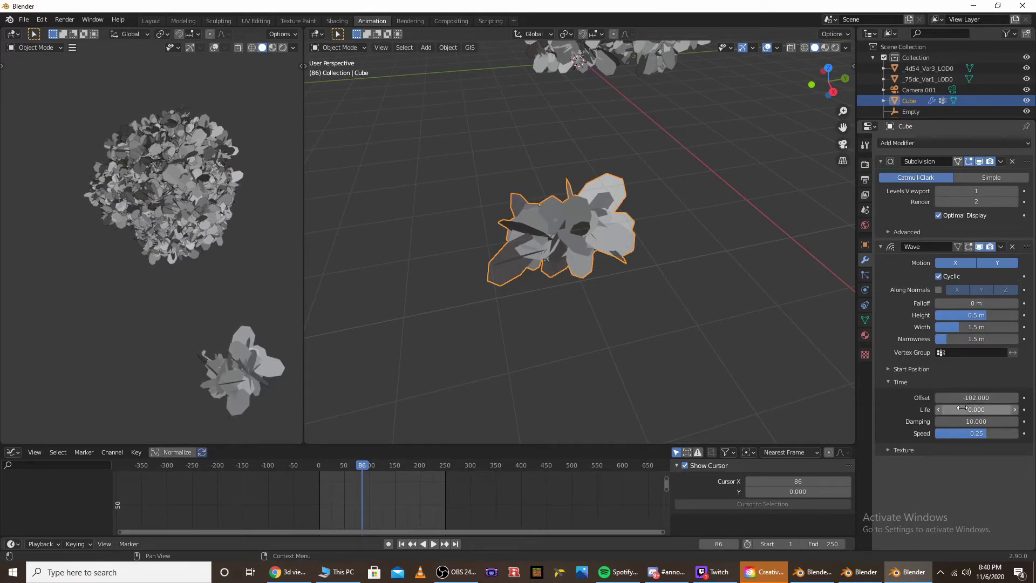
{"action": "key", "text": "space"}
{"action": "scroll", "coordinate": [596, 264], "scroll_direction": "up", "scroll_amount": 3}
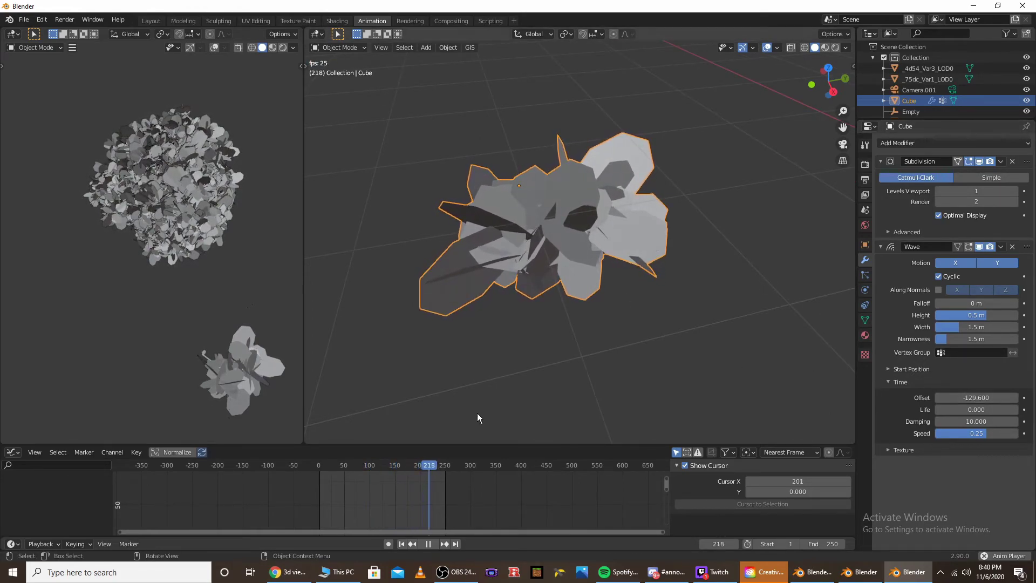
Restart playback near frame 0 and zoom in to watch the leaf ripple past frame 200
{"action": "left_click", "coordinate": [316, 466]}
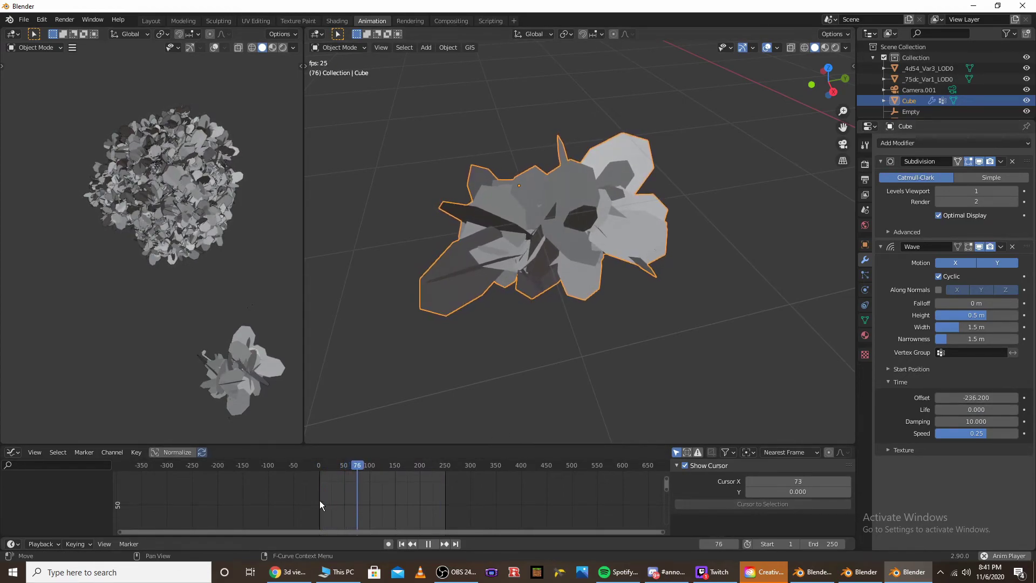
{"action": "left_click", "coordinate": [319, 465]}
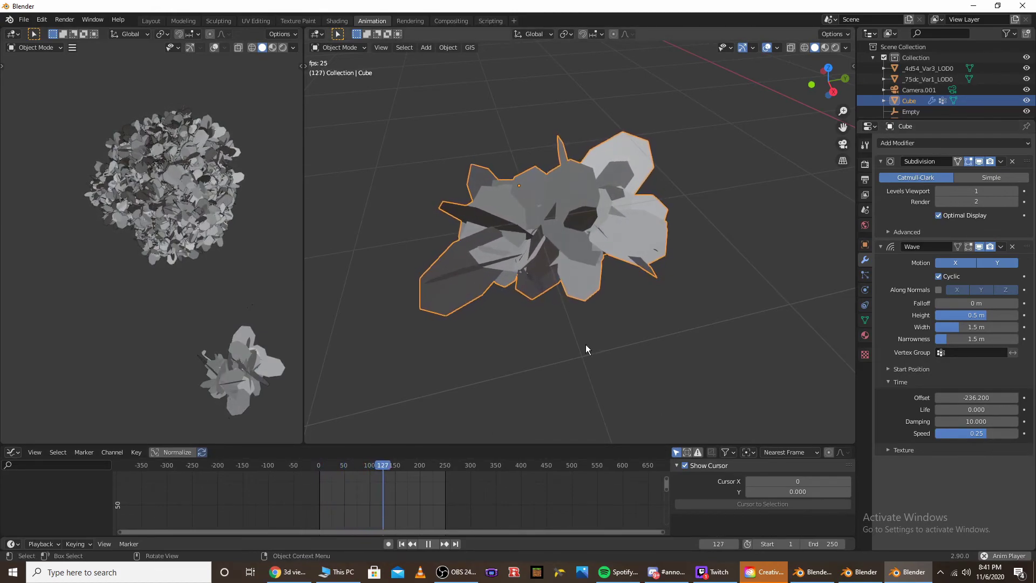
{"action": "scroll", "coordinate": [218, 176], "scroll_direction": "up", "scroll_amount": 6}
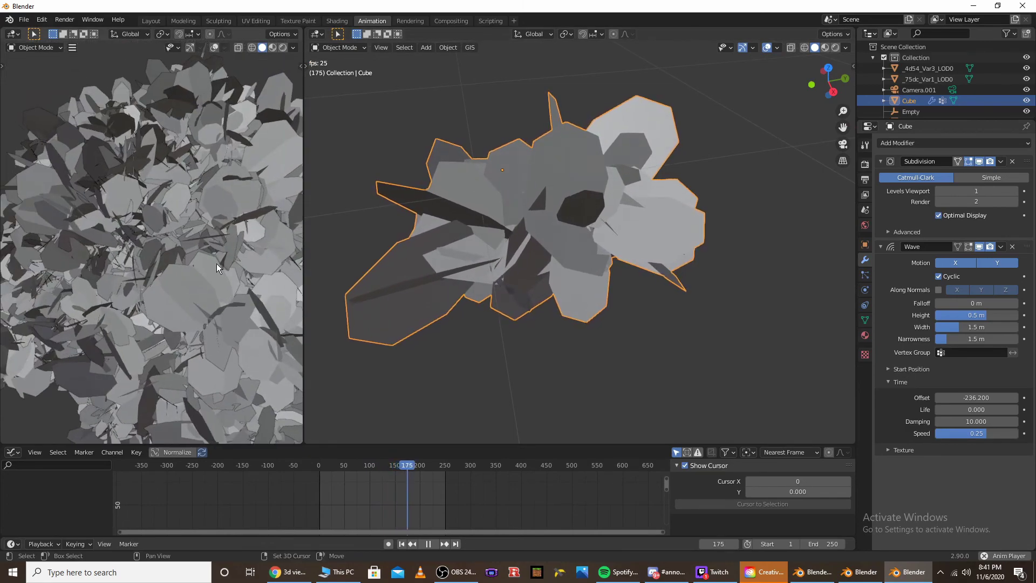
{"action": "scroll", "coordinate": [195, 264], "scroll_direction": "up", "scroll_amount": 3}
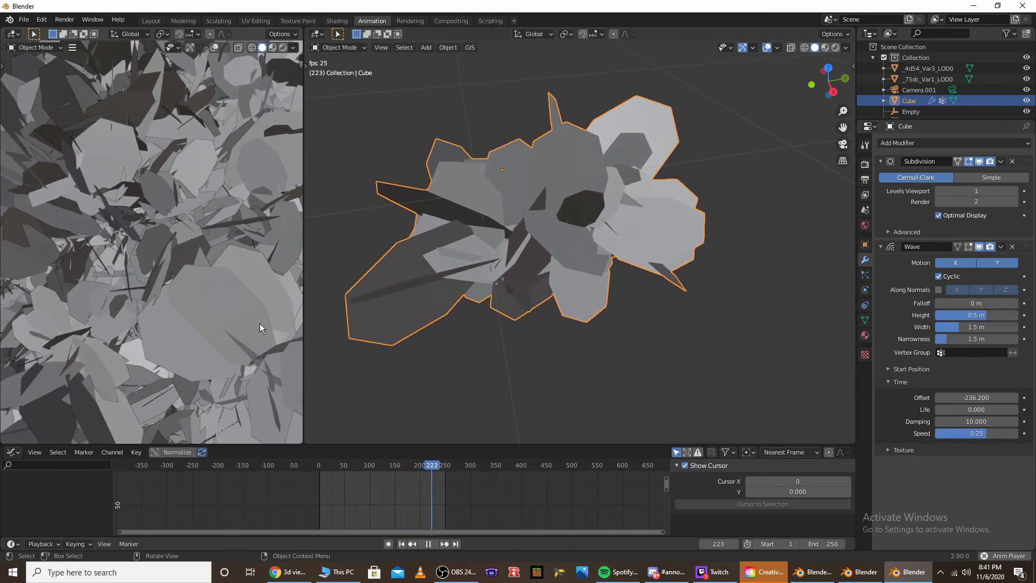